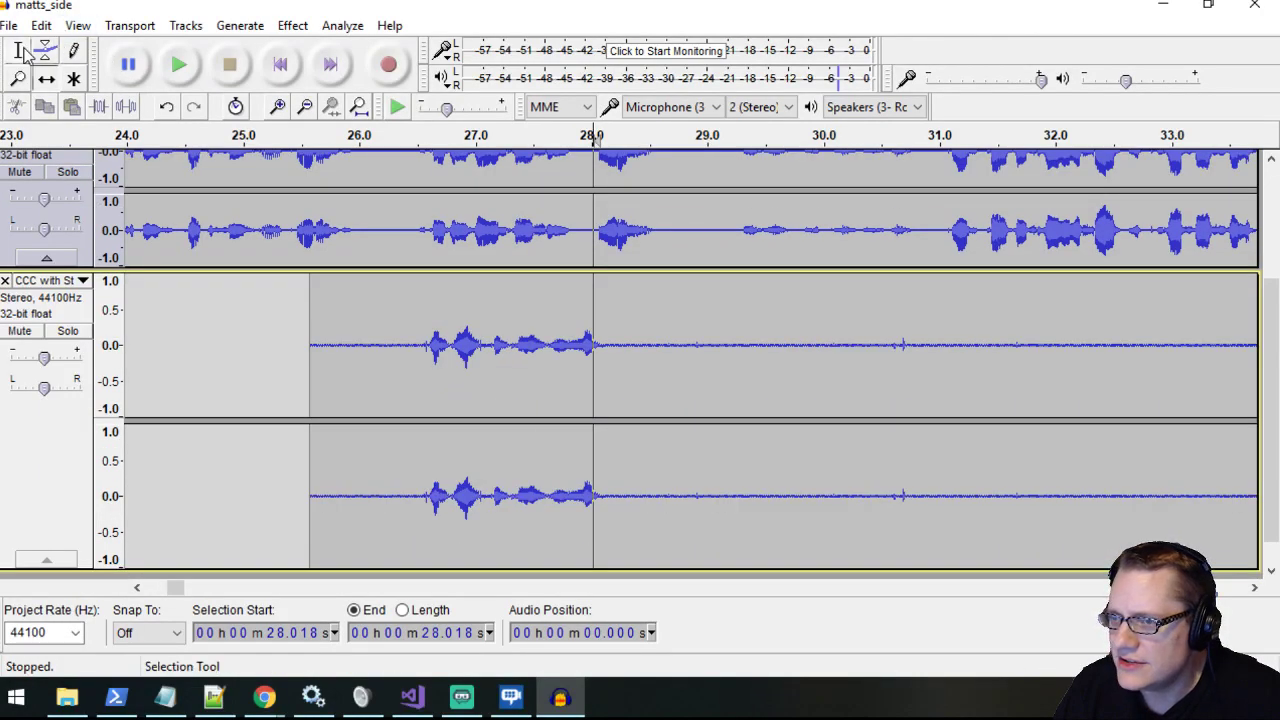
Play both voice tracks from 26.3 s to compare the speech.
left_click(18, 50)
left_click(397, 214)
left_click(190, 70)
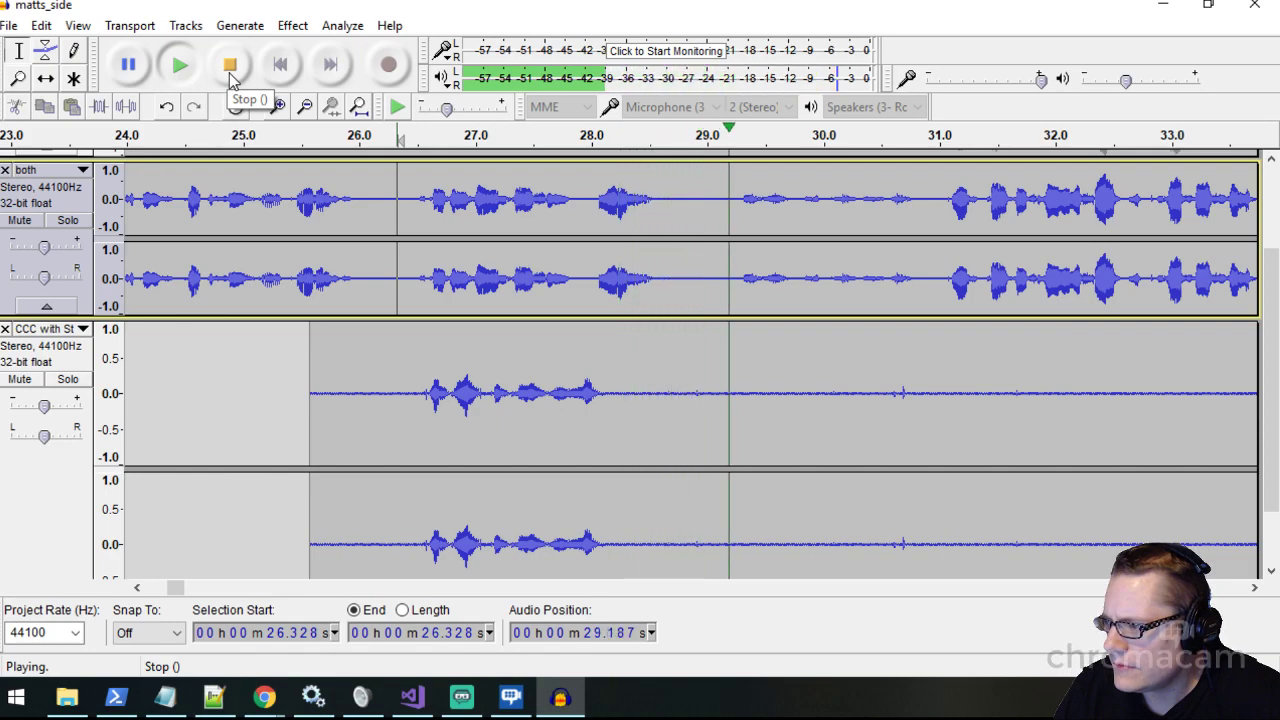
left_click(230, 76)
Time-shift the CCC track later to about 28.8 s, nudging it slightly further.
left_click(46, 80)
left_click_drag(569, 426, 856, 421)
scroll(856, 421, "down", 1)
scroll(845, 435, "up", 1, "ctrl")
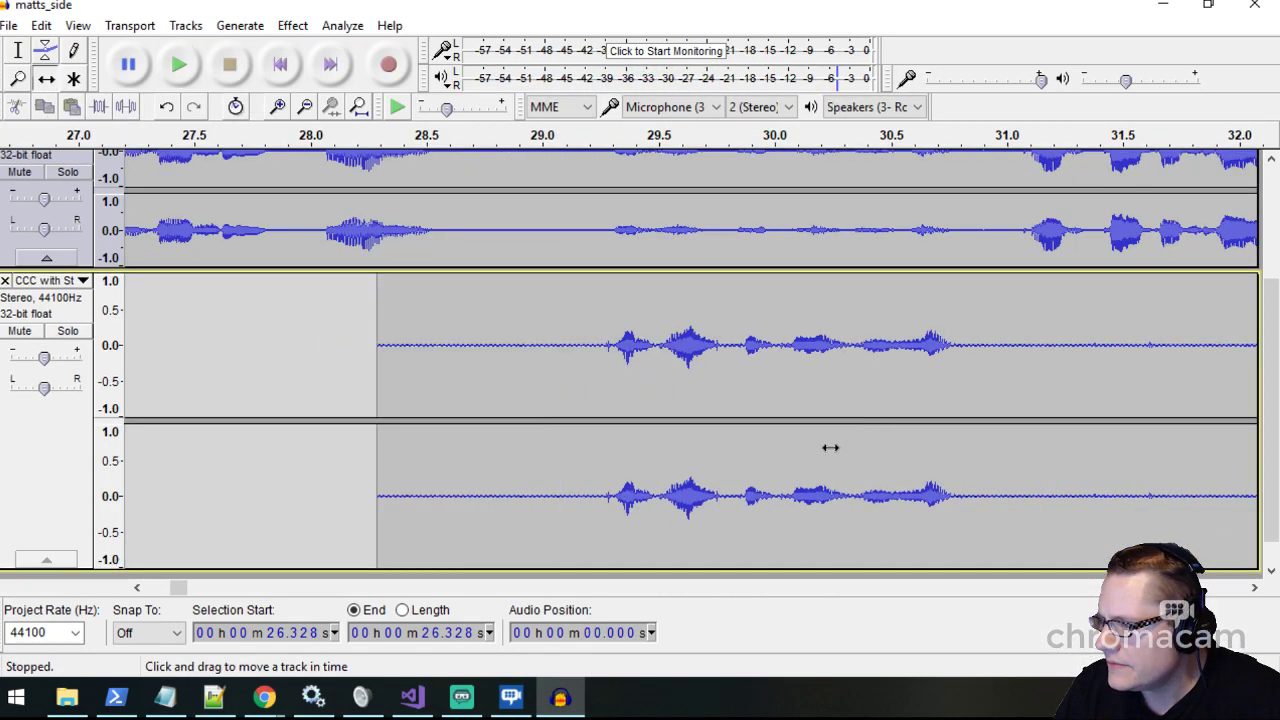
left_click_drag(826, 369, 828, 369)
scroll(686, 434, "up", 1)
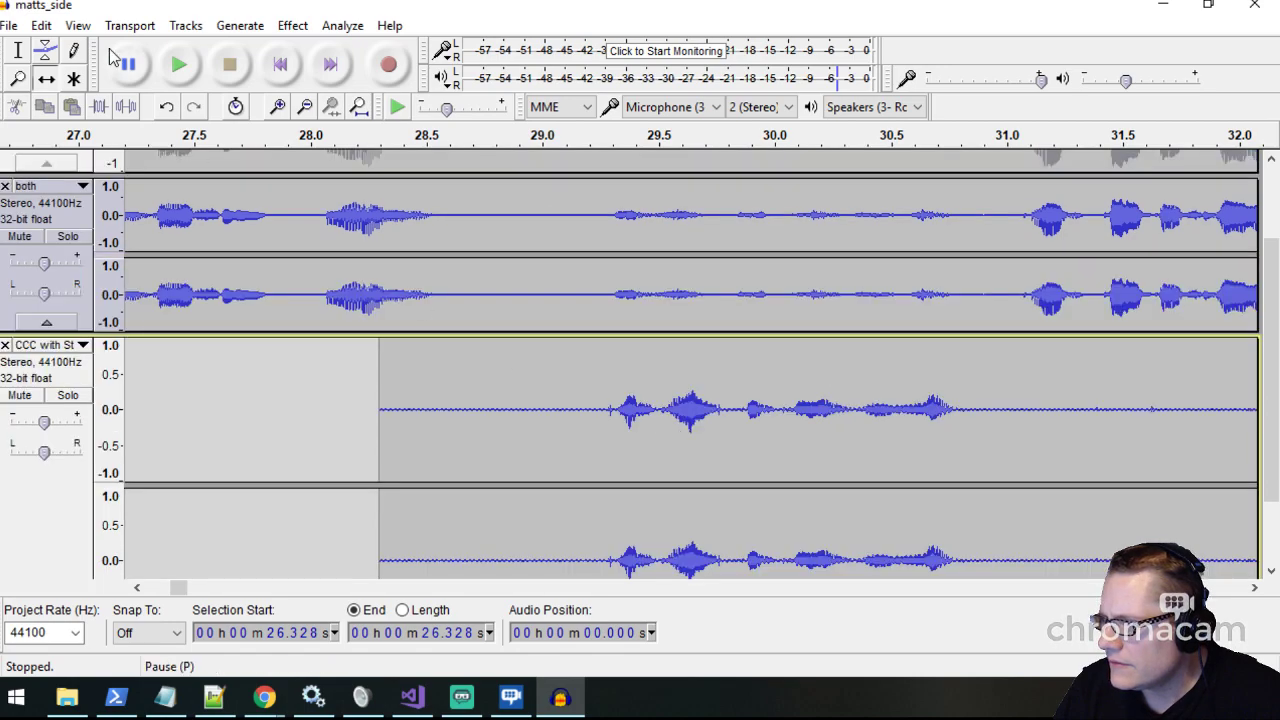
Play from 29.17 s to check whether the CCC voice is in sync.
left_click(18, 50)
left_click(582, 222)
left_click(179, 64)
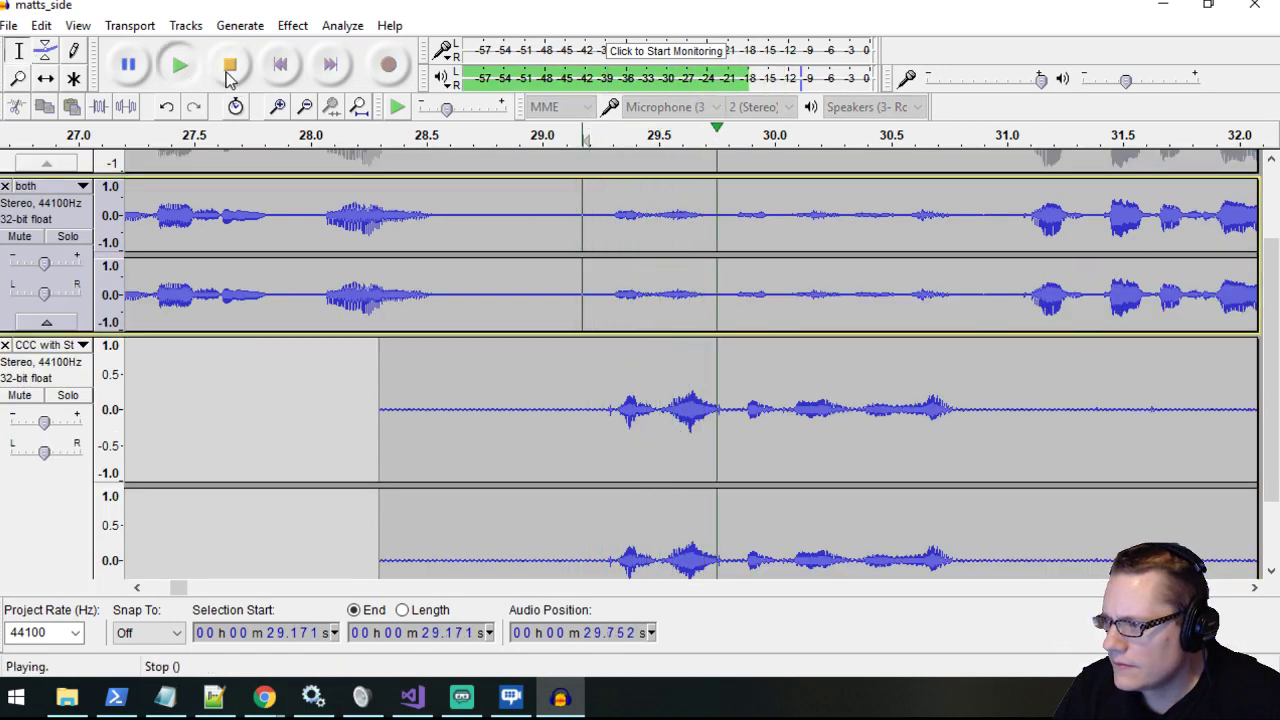
left_click(229, 72)
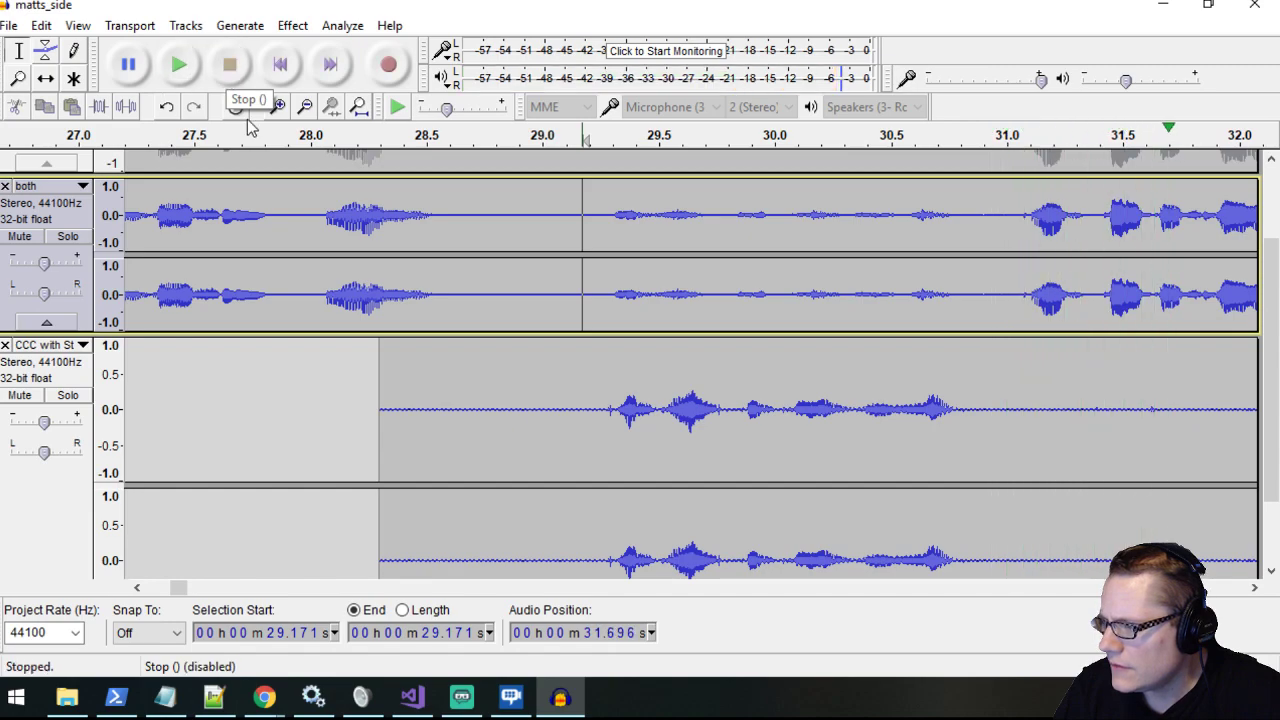
scroll(555, 387, "up", 1, "ctrl")
scroll(660, 520, "up", 1, "ctrl")
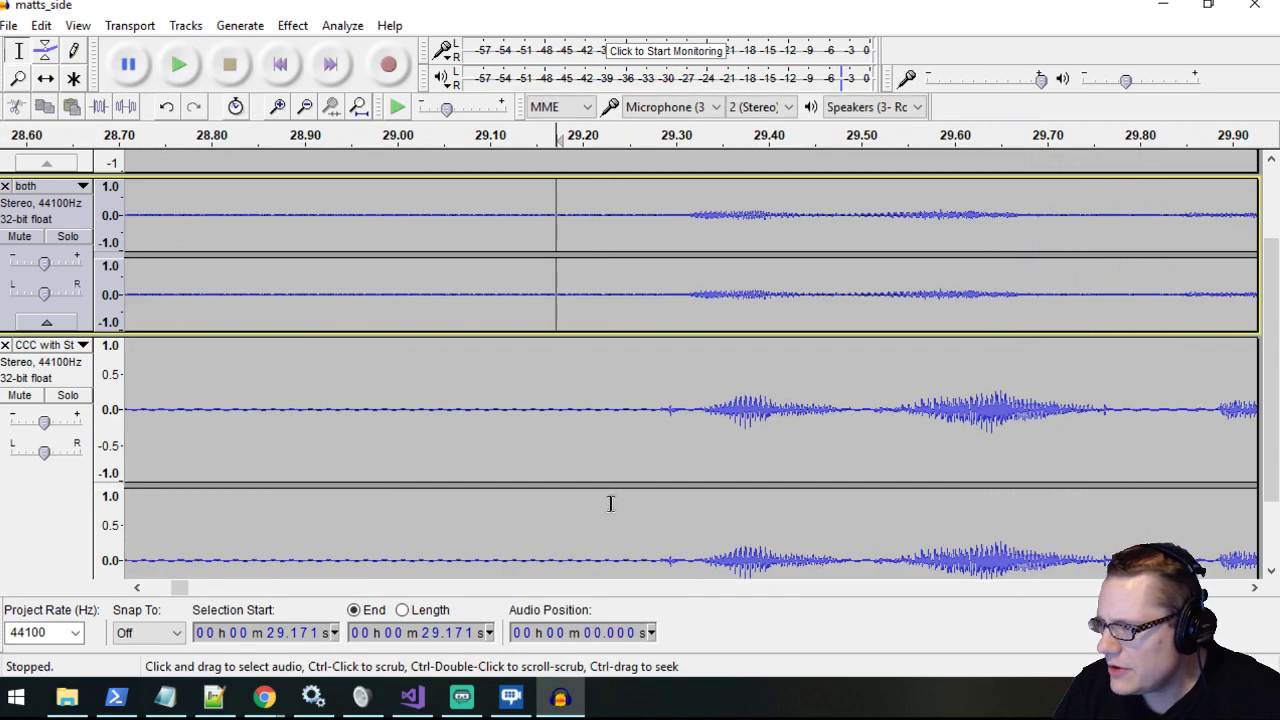
Nudge the CCC clip slightly earlier, to about 28.3 s, and replay to confirm the alignment.
key("F5")
left_click_drag(765, 416, 755, 416)
scroll(755, 416, "down", 2)
left_click(178, 64)
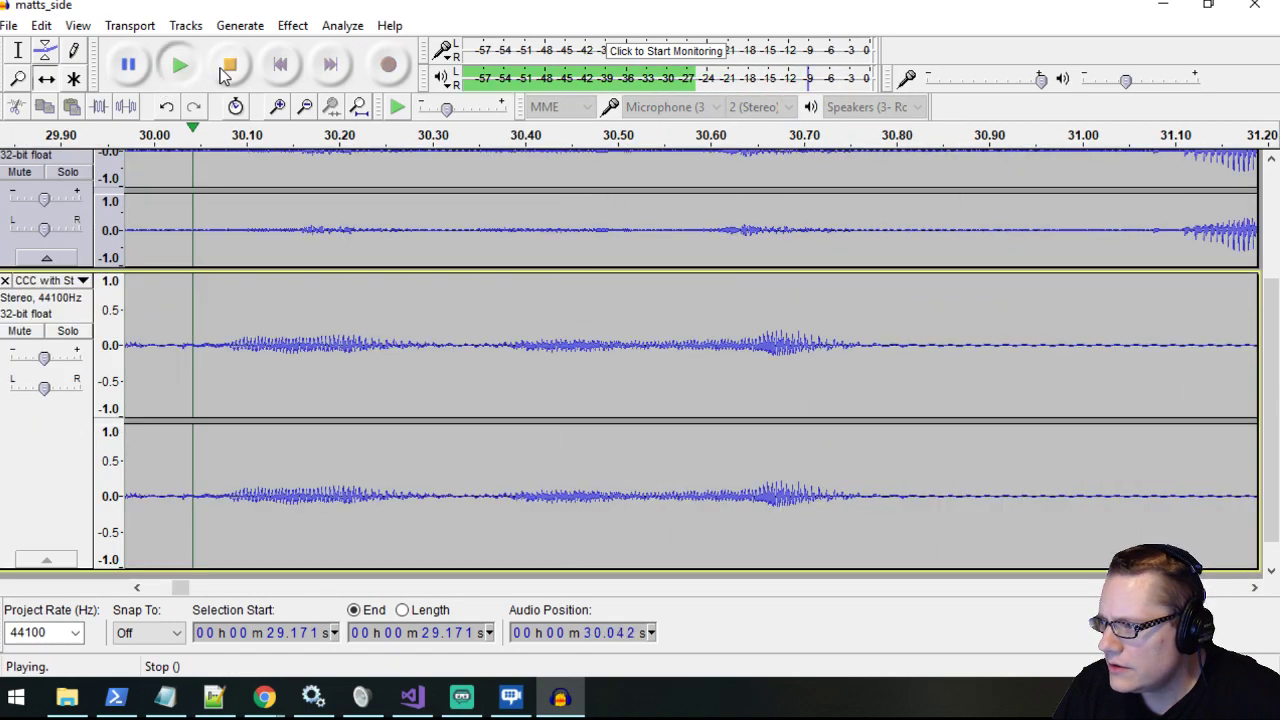
left_click(228, 66)
scroll(454, 406, "down", 2)
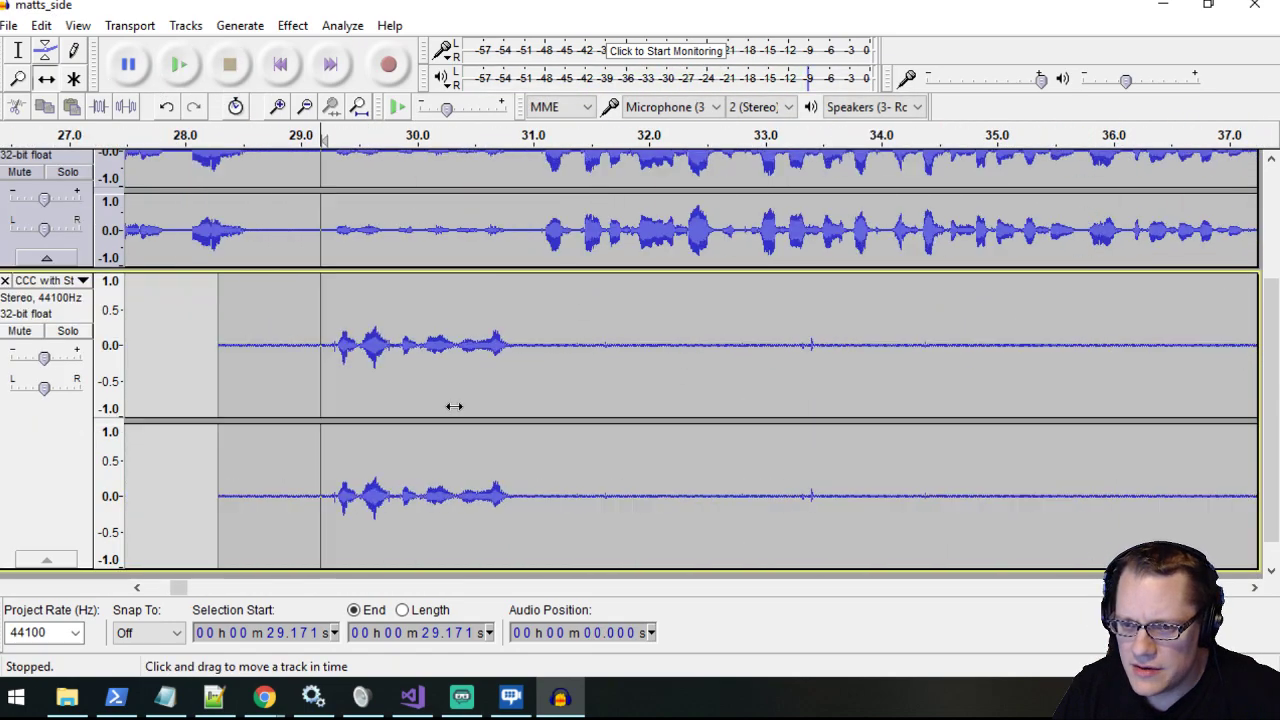
scroll(445, 429, "down", 1)
scroll(416, 427, "up", 3)
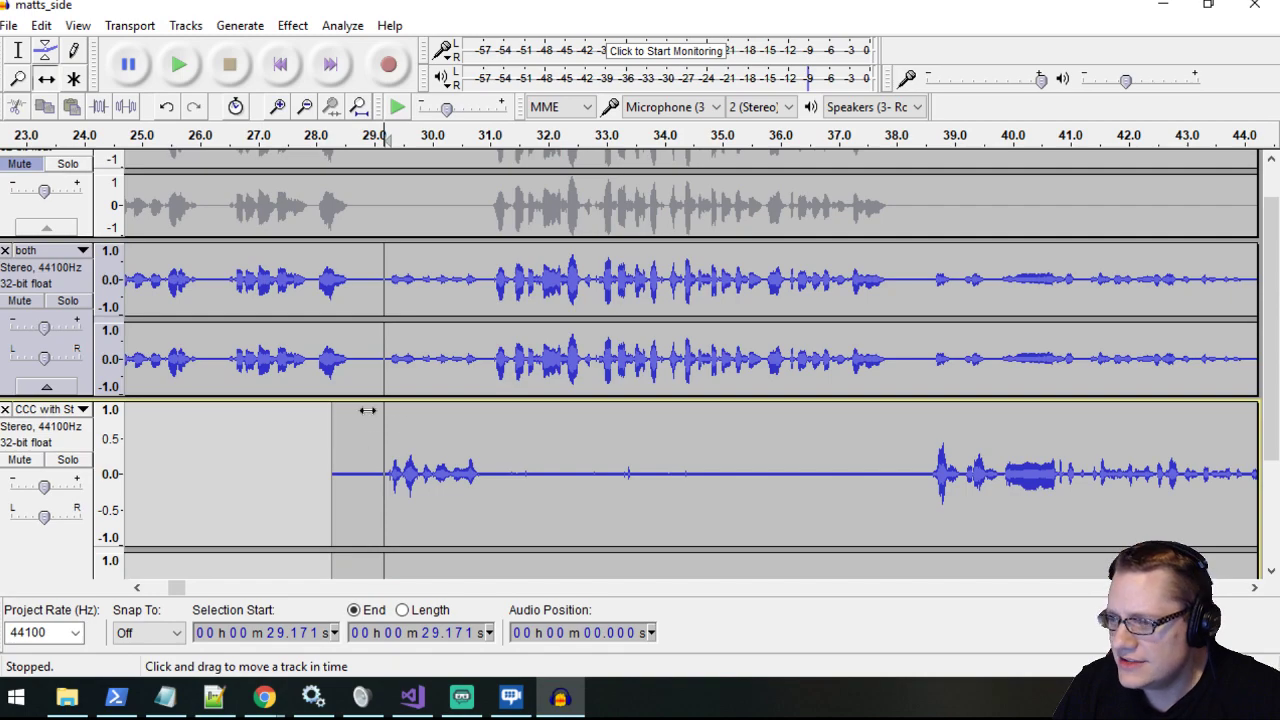
Close the 'both' guide track and unmute Audio Track.
scroll(367, 410, "up", 1)
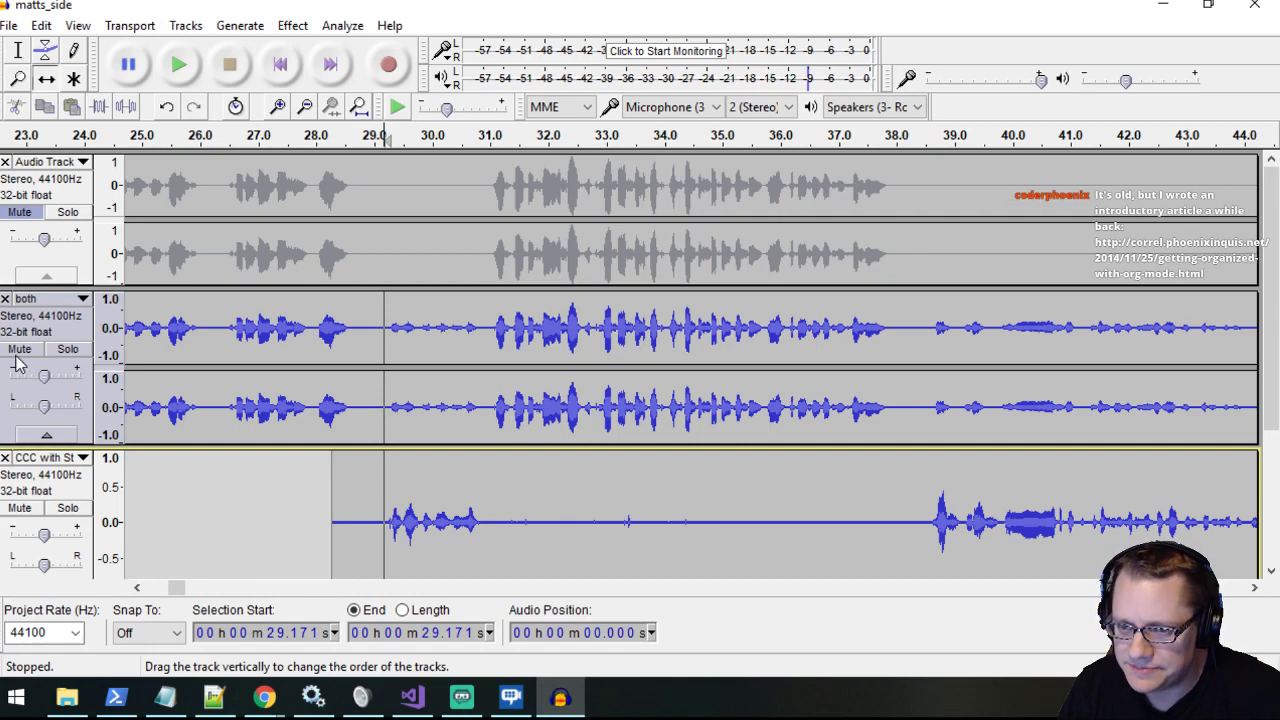
left_click(6, 299)
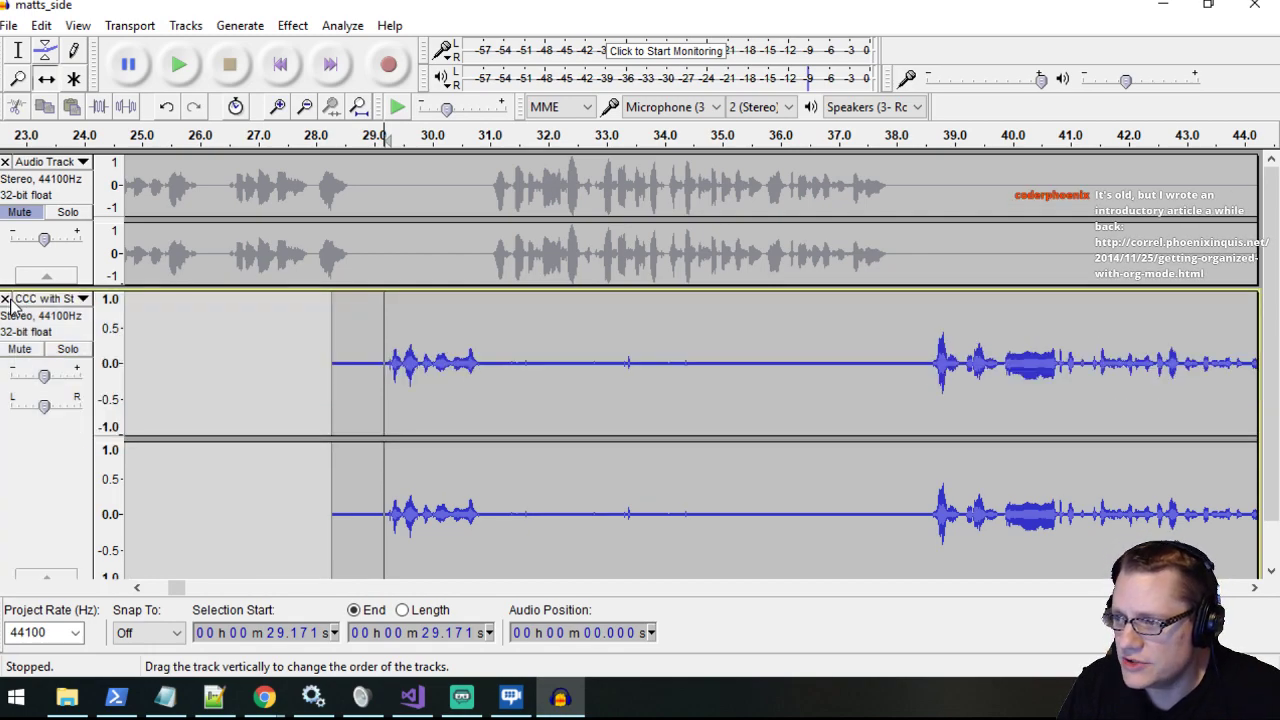
left_click(19, 213)
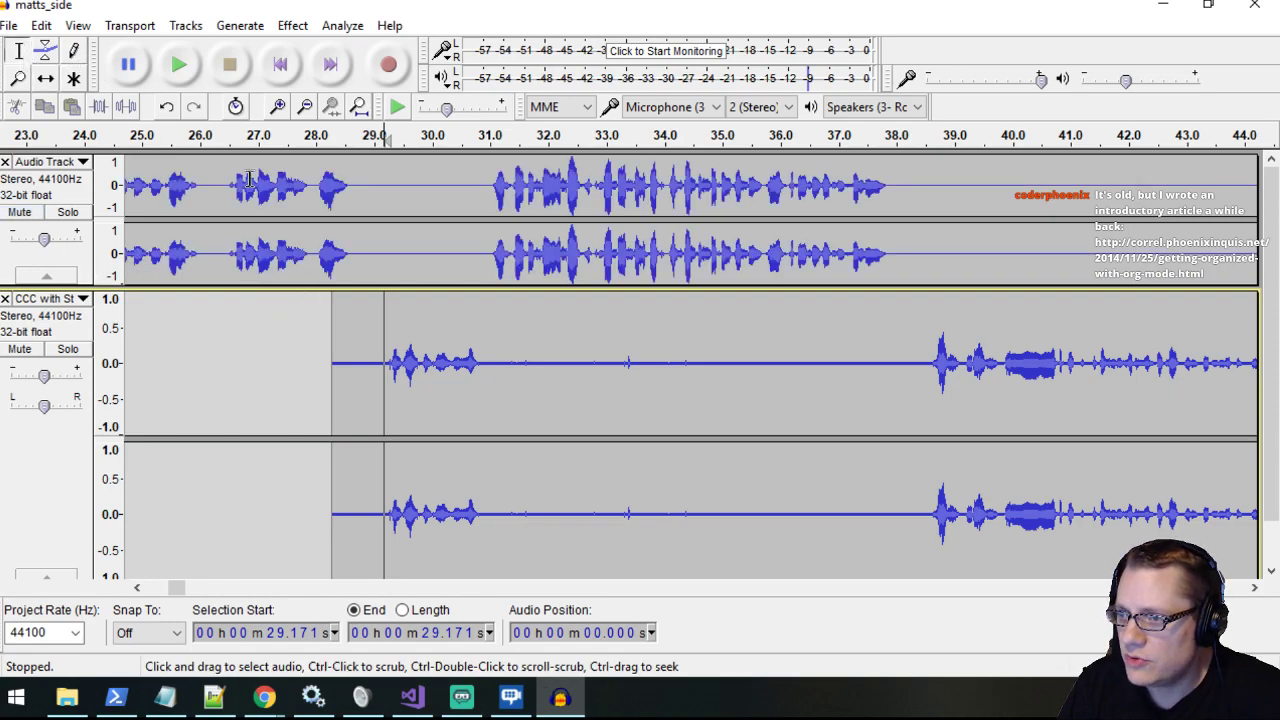
Return to the project start, zoom out twice, and set playback start near 14.9 s.
left_click(280, 64)
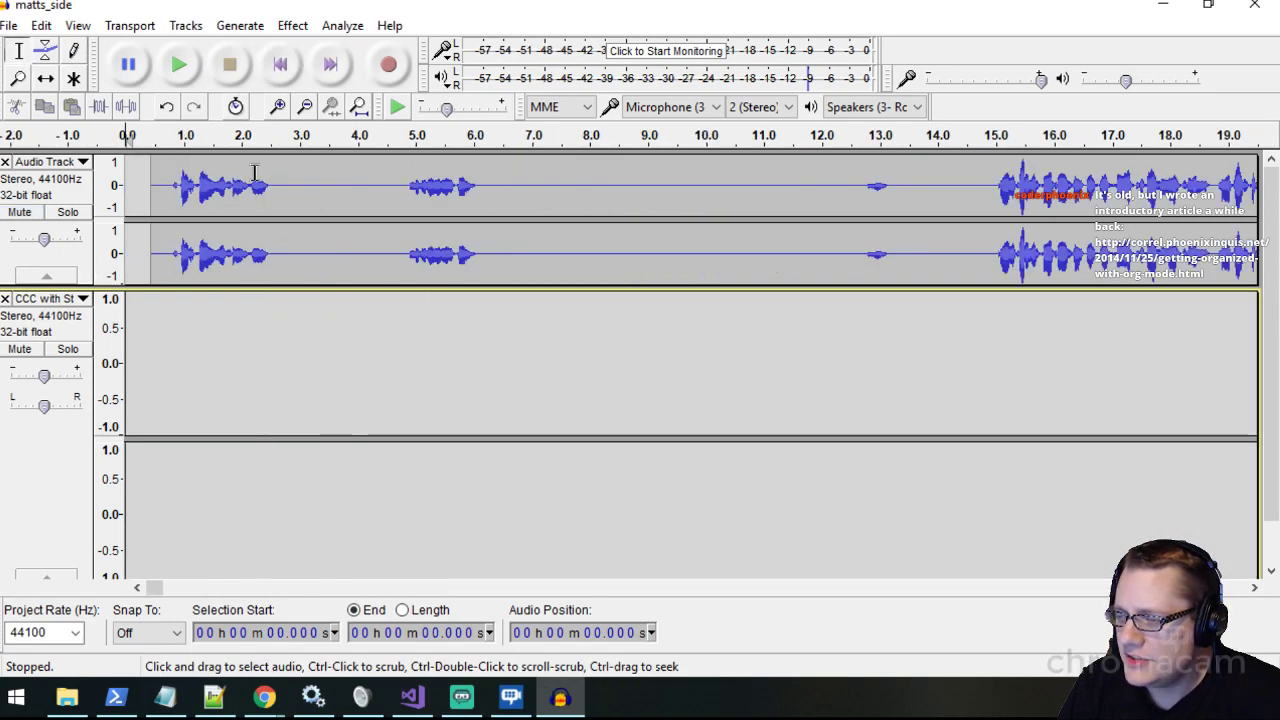
key("ctrl+3")
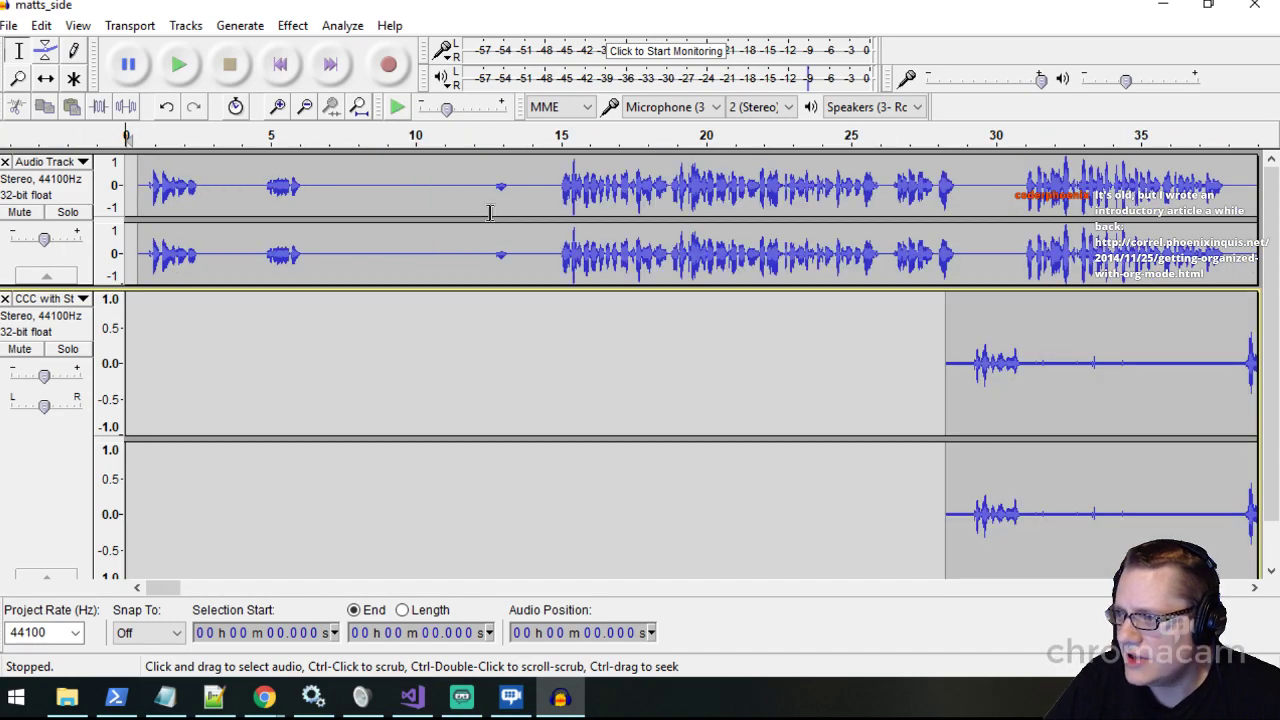
key("ctrl+3")
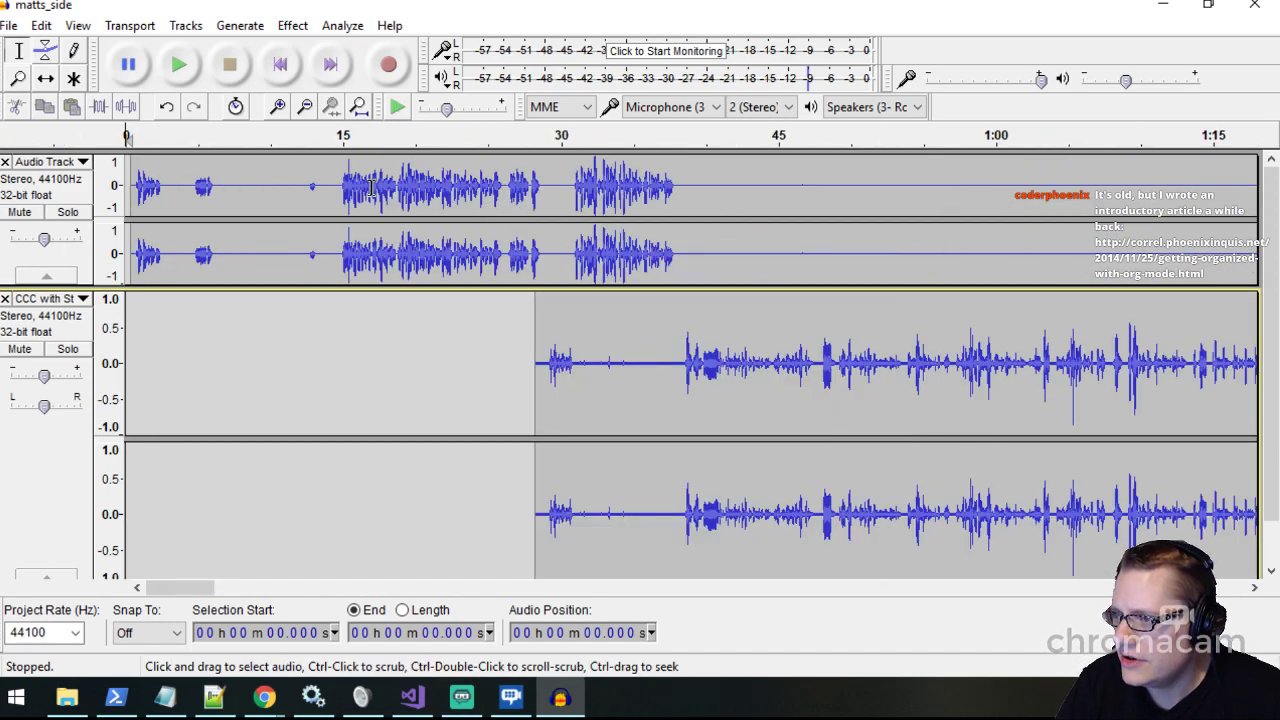
left_click(341, 185)
left_click(179, 66)
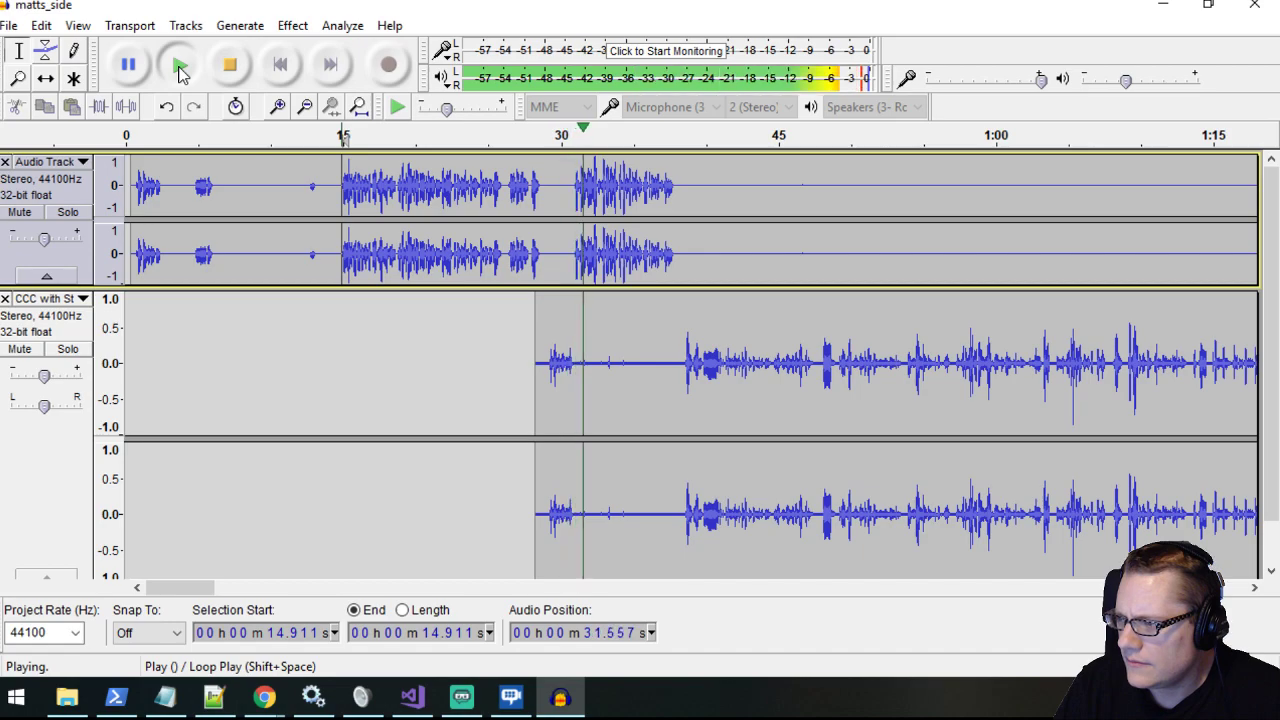
left_click(229, 64)
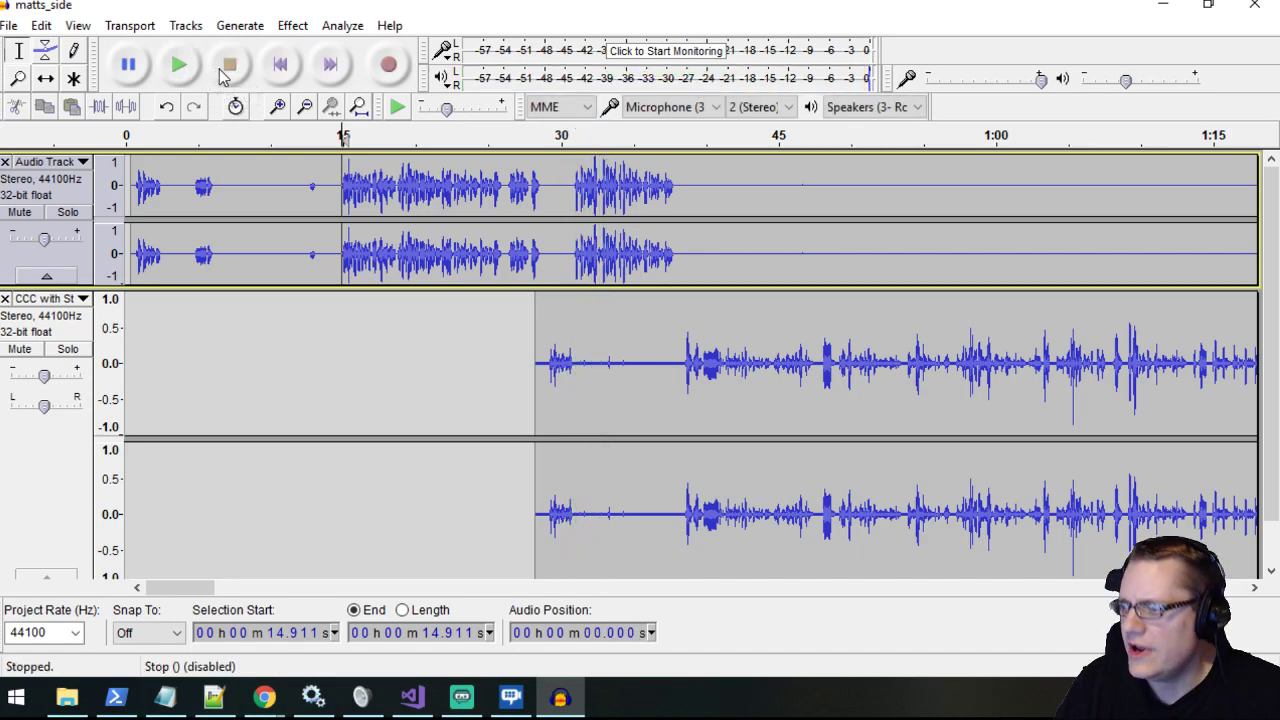
Turn on Sync-Lock Tracks, then select and delete the first 14.7 seconds of audio.
left_click(186, 26)
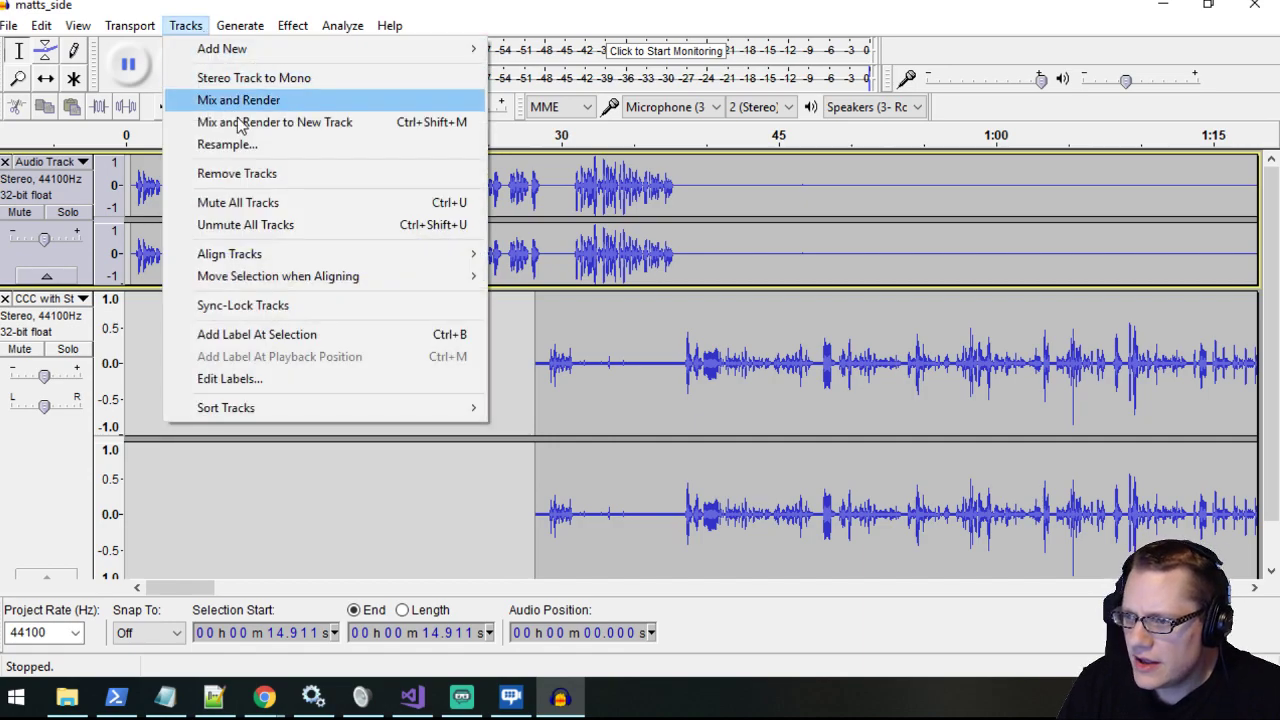
left_click(255, 306)
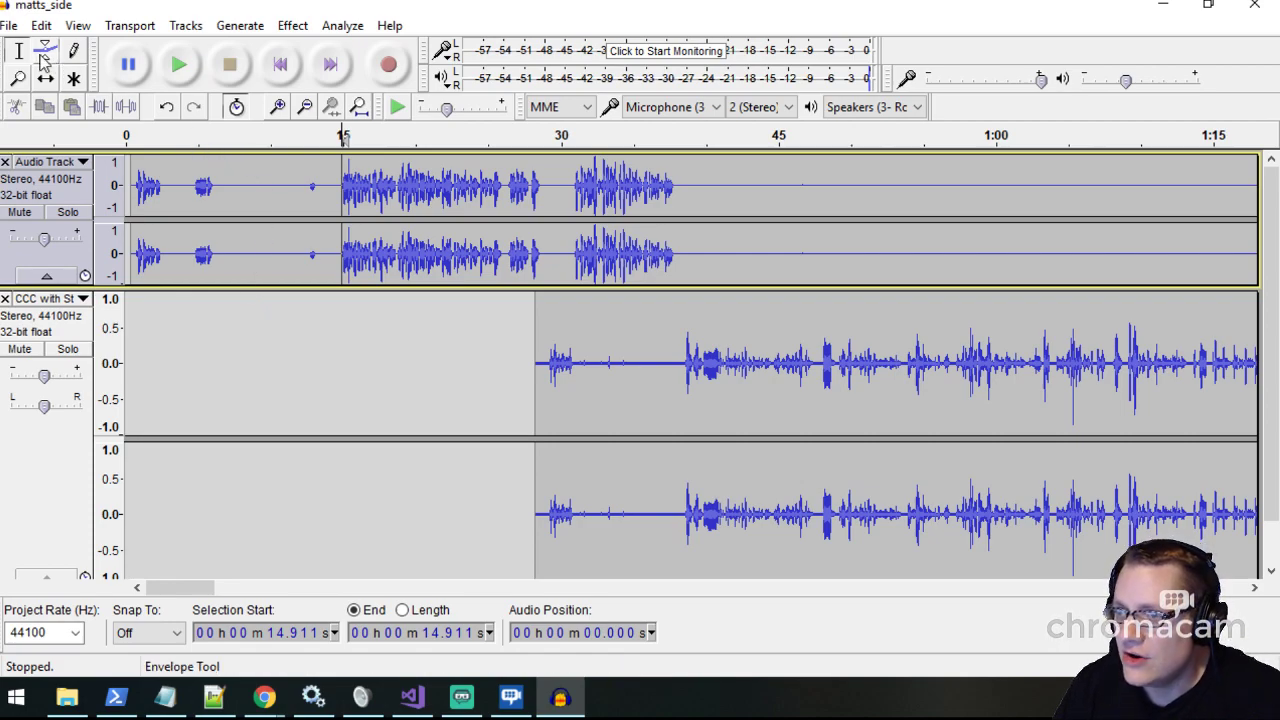
left_click(339, 192)
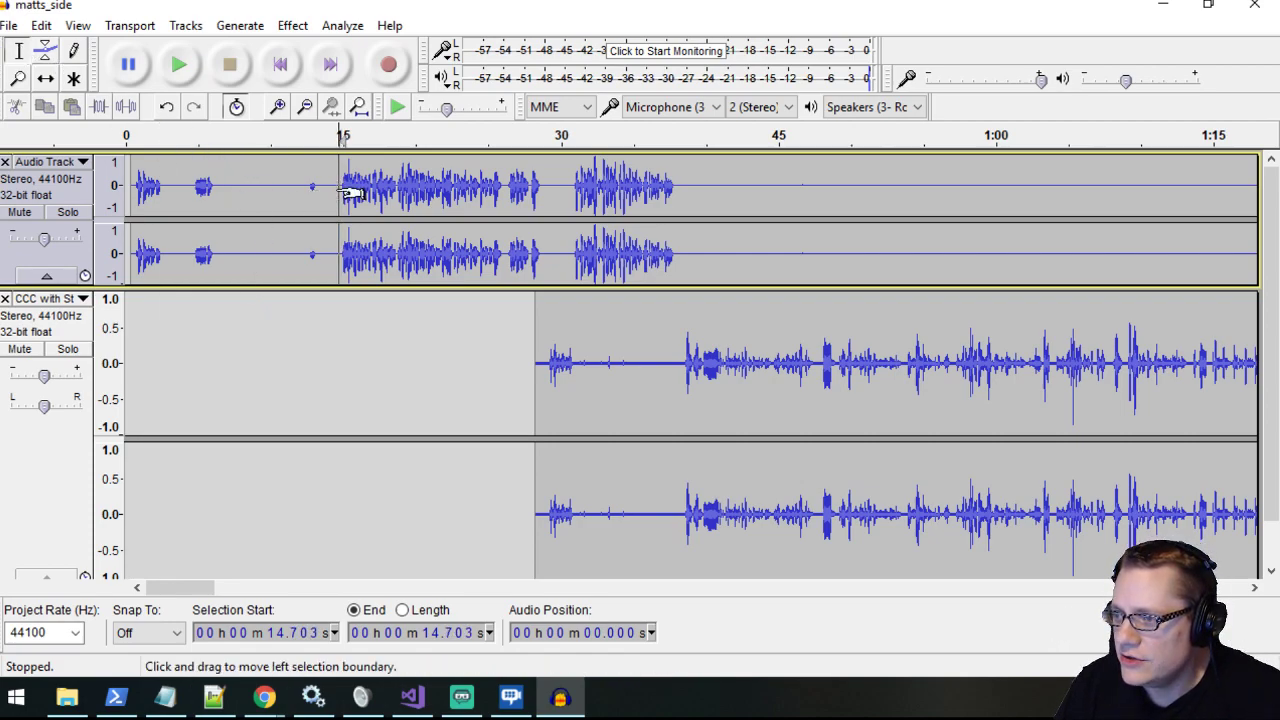
left_click_drag(348, 192, 126, 183)
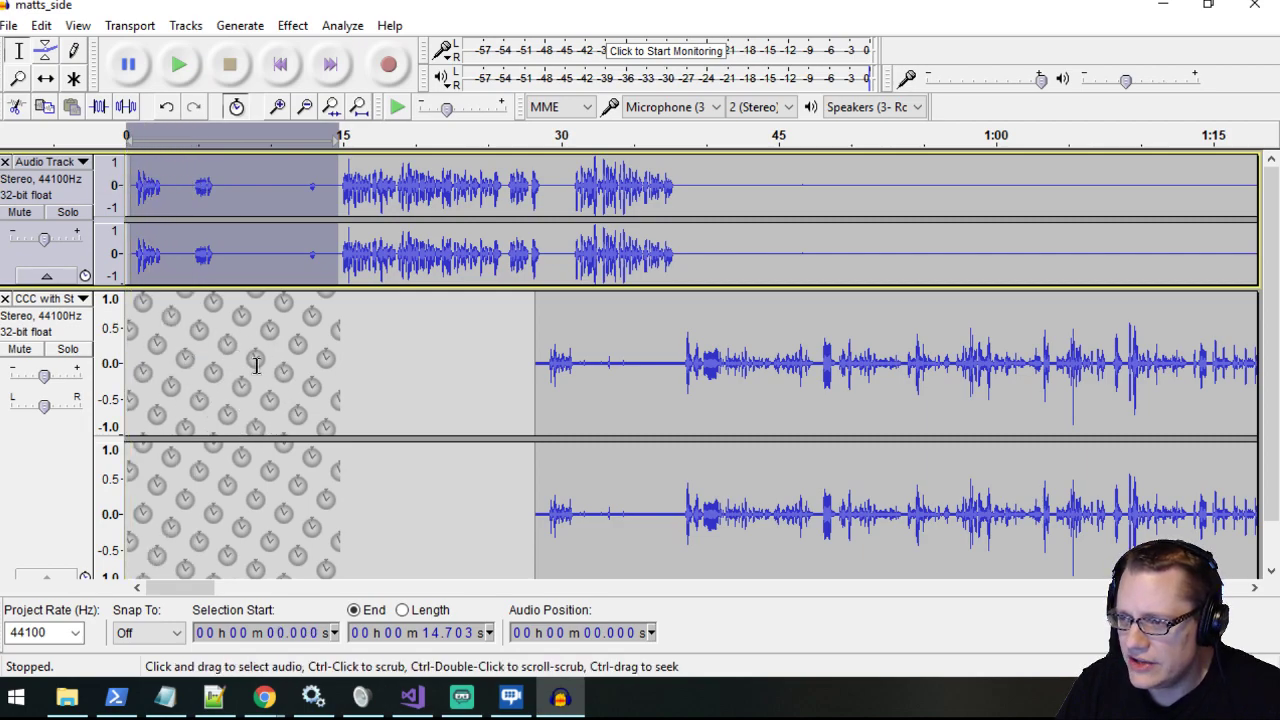
key("Delete")
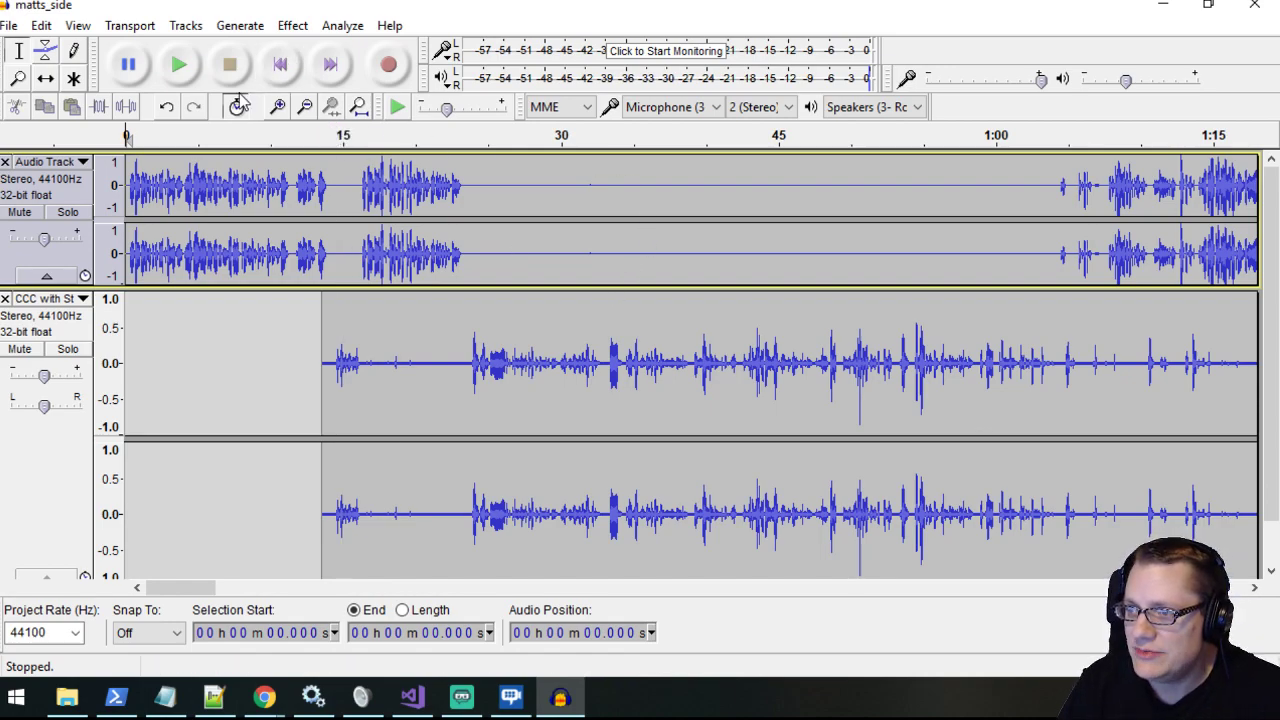
Zoom in at the start, play to check, then delete the leading 0.3 seconds.
key("ctrl+1")
key("ctrl+1")
key("ctrl+z")
left_click(178, 65)
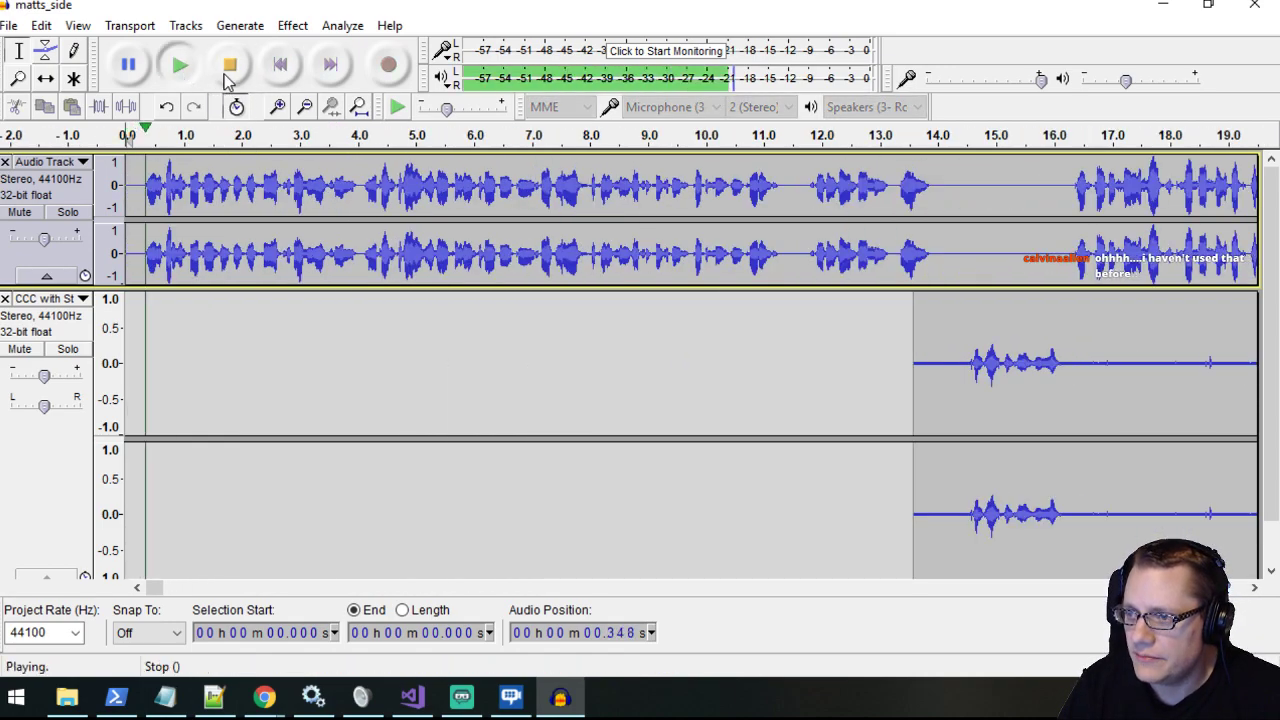
left_click(231, 76)
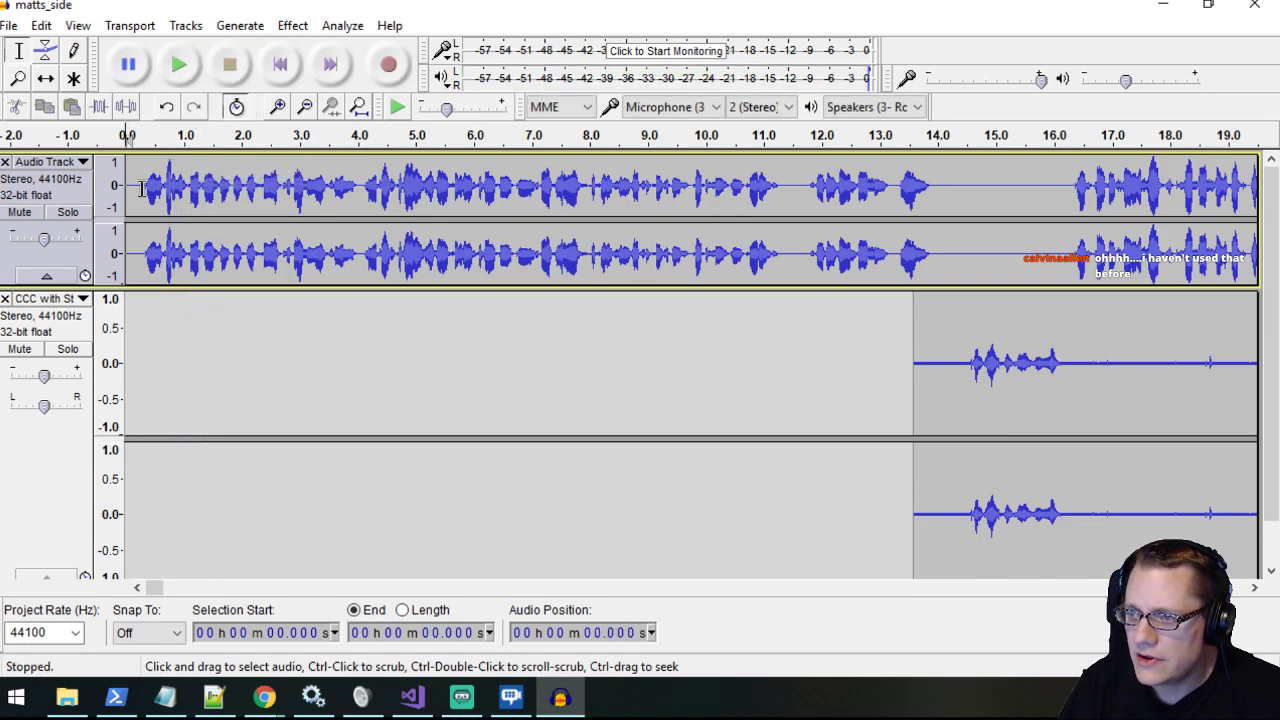
left_click_drag(128, 185, 145, 185)
key("Delete")
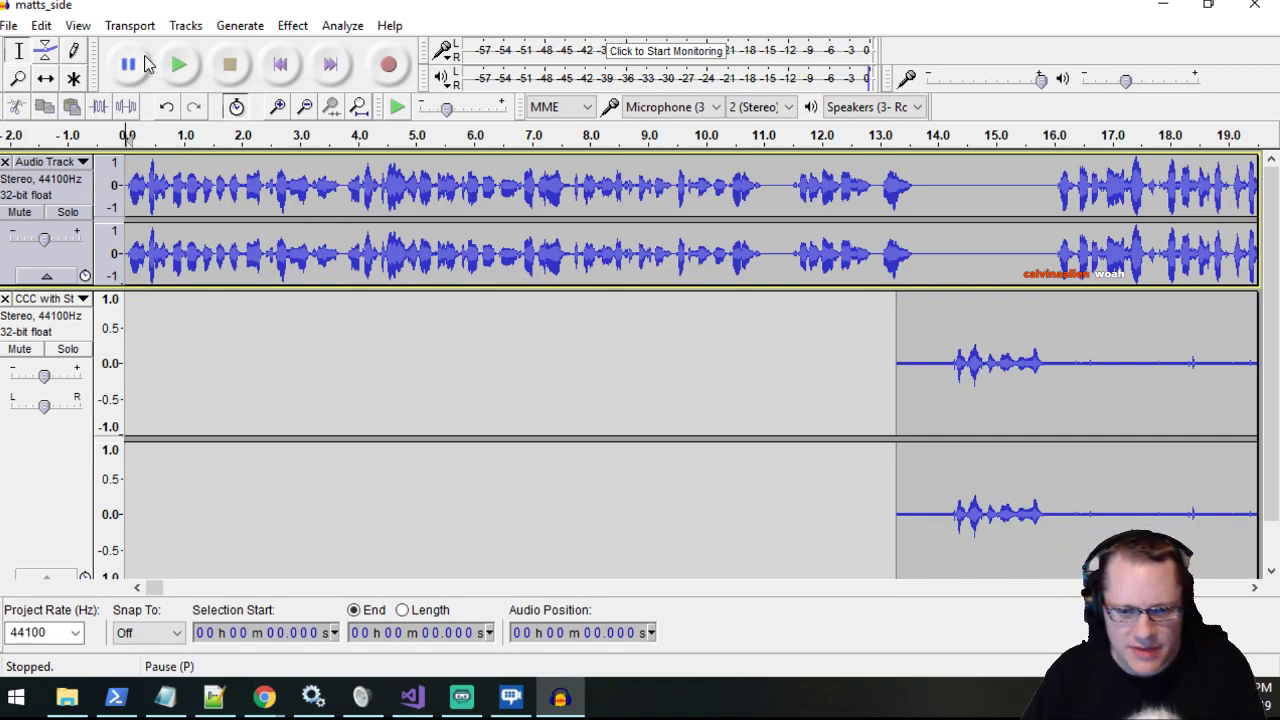
Bring the Chrome window forward and maximize it.
key("alt+Tab")
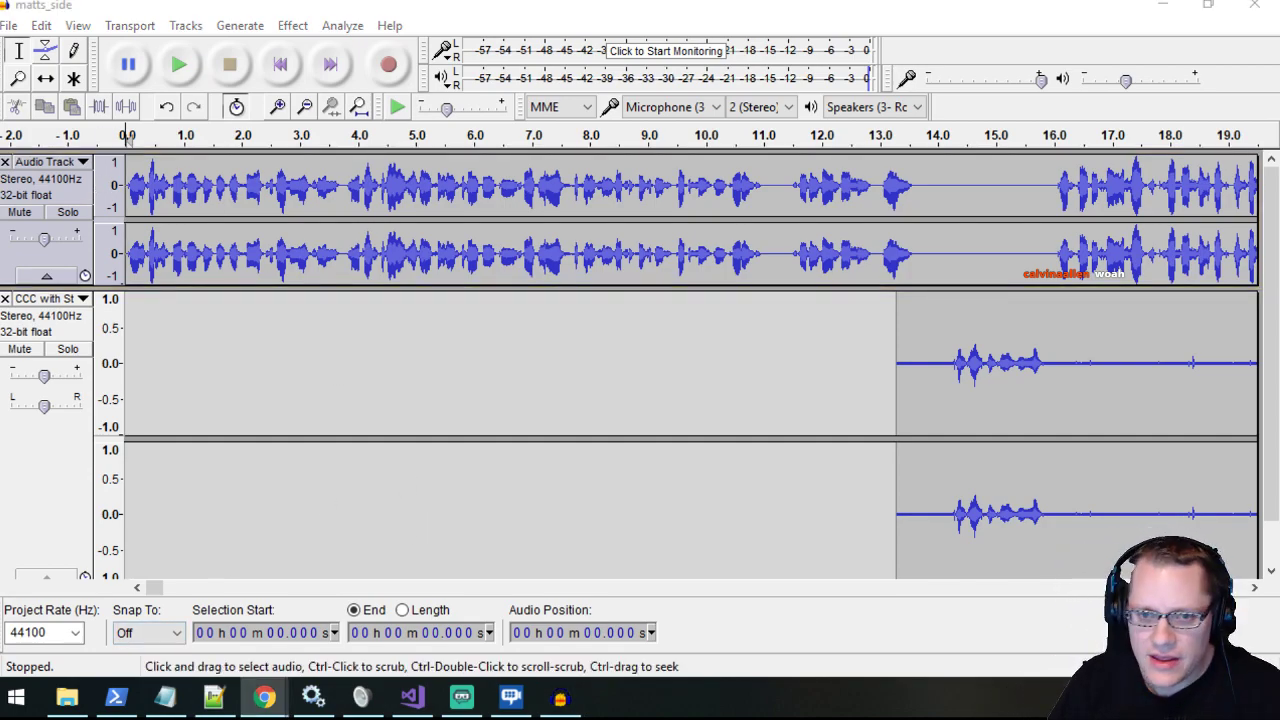
left_click_drag(0, 310, 0, 293)
left_click_drag(318, 300, 405, 20)
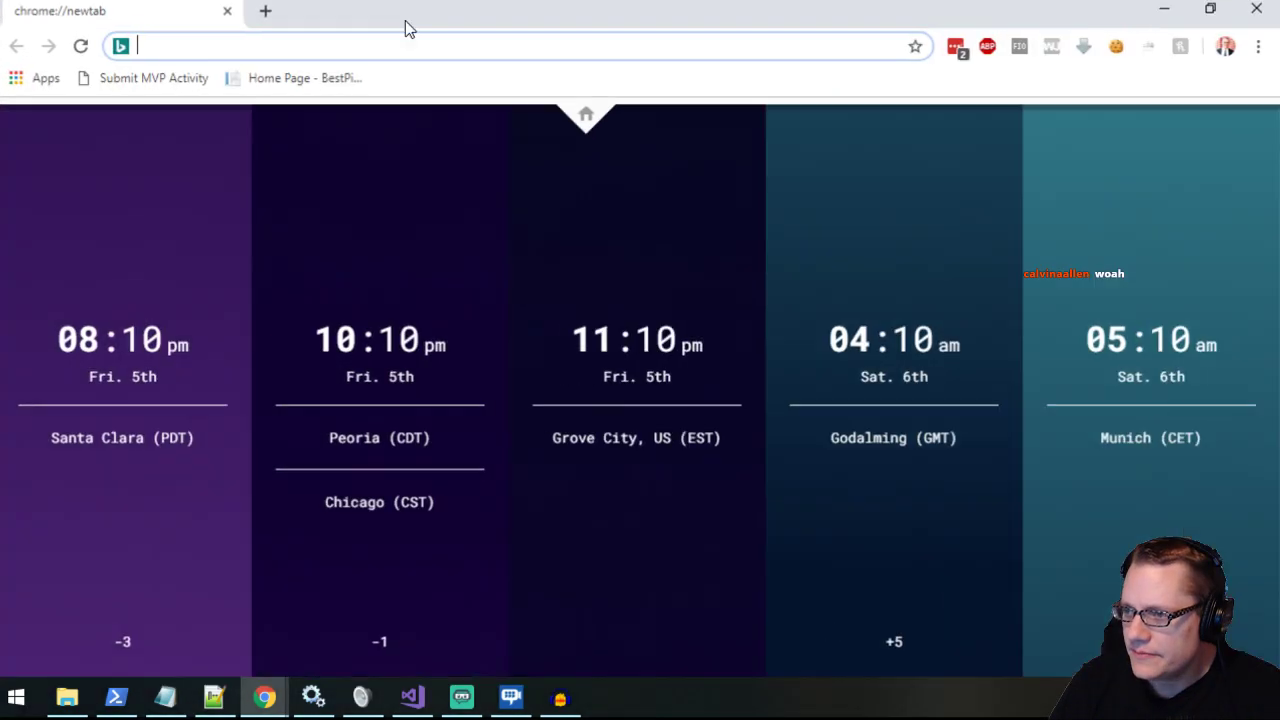
Search Bing for 'scott hanselman podcast editing'.
type("hansel")
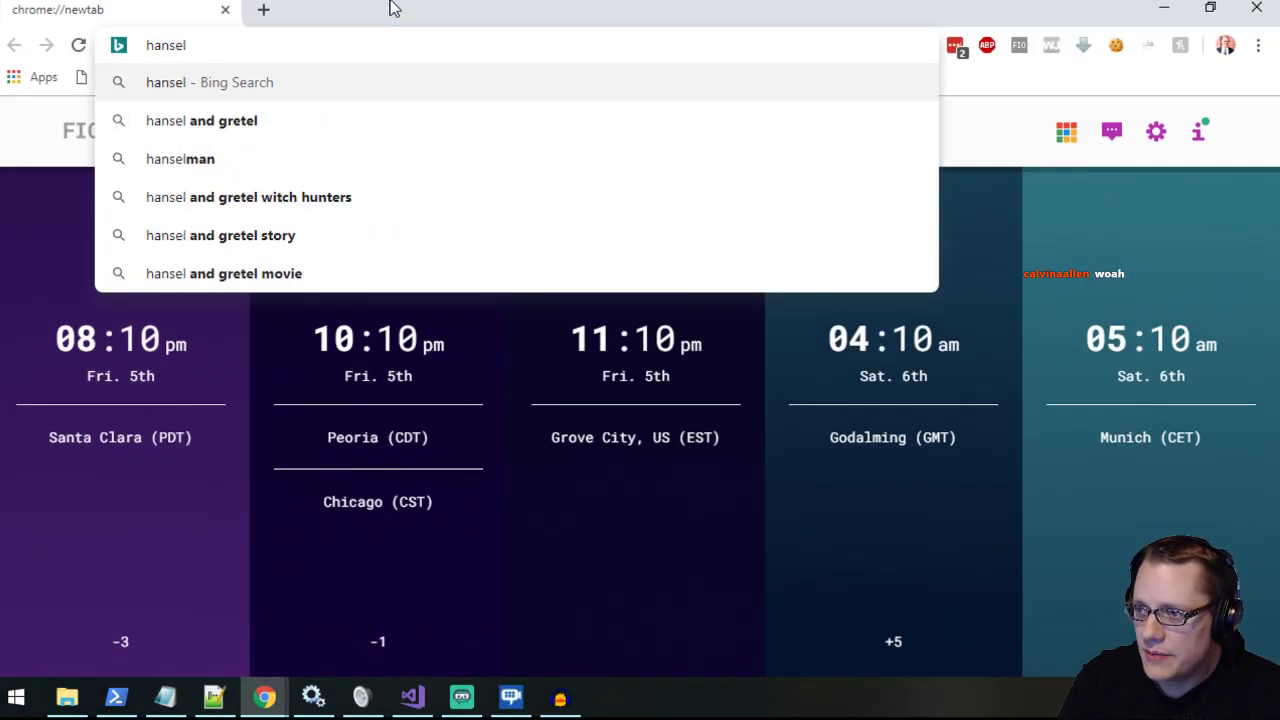
type("man")
key("Home")
type("sco")
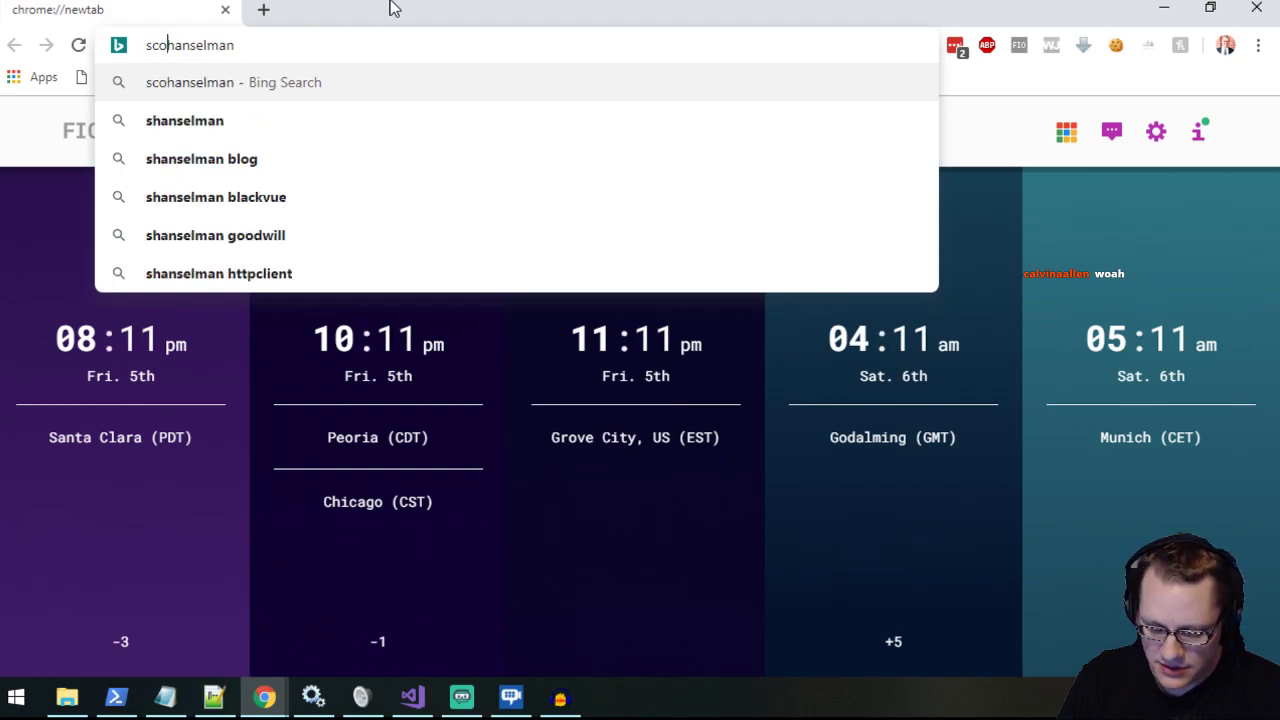
type("tt")
key("End")
type("podcast ")
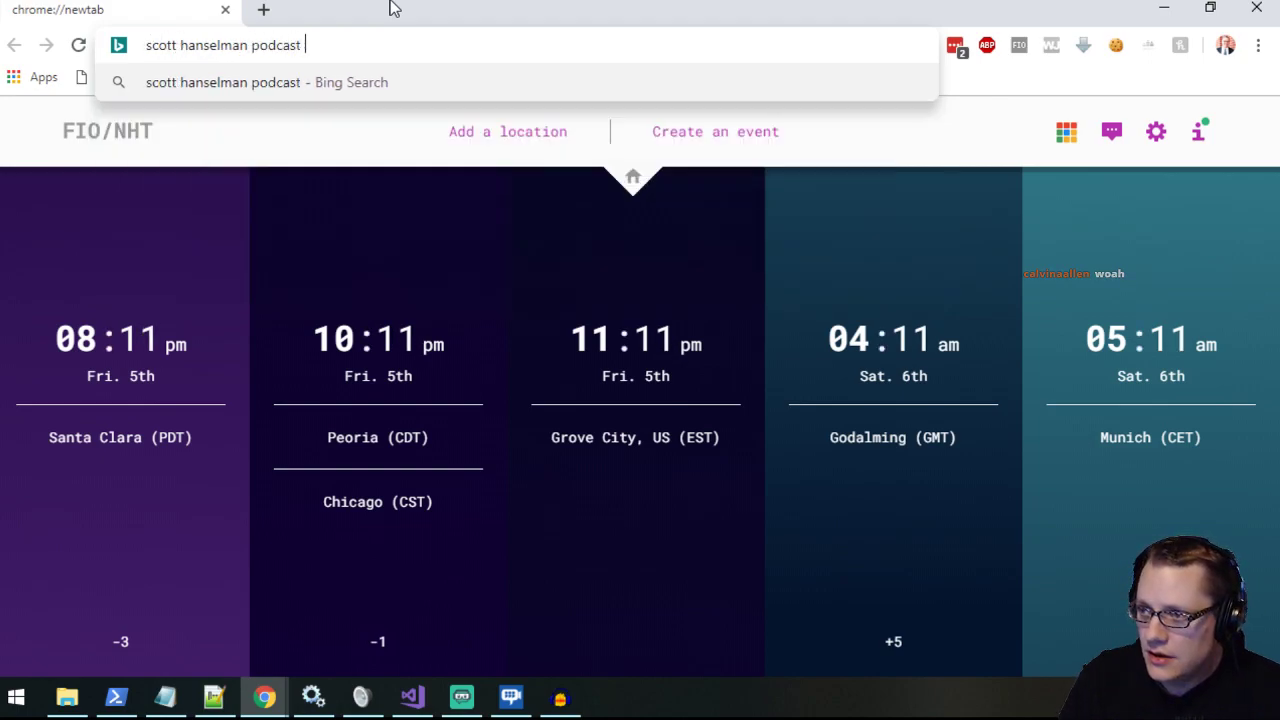
type("editing")
key("Return")
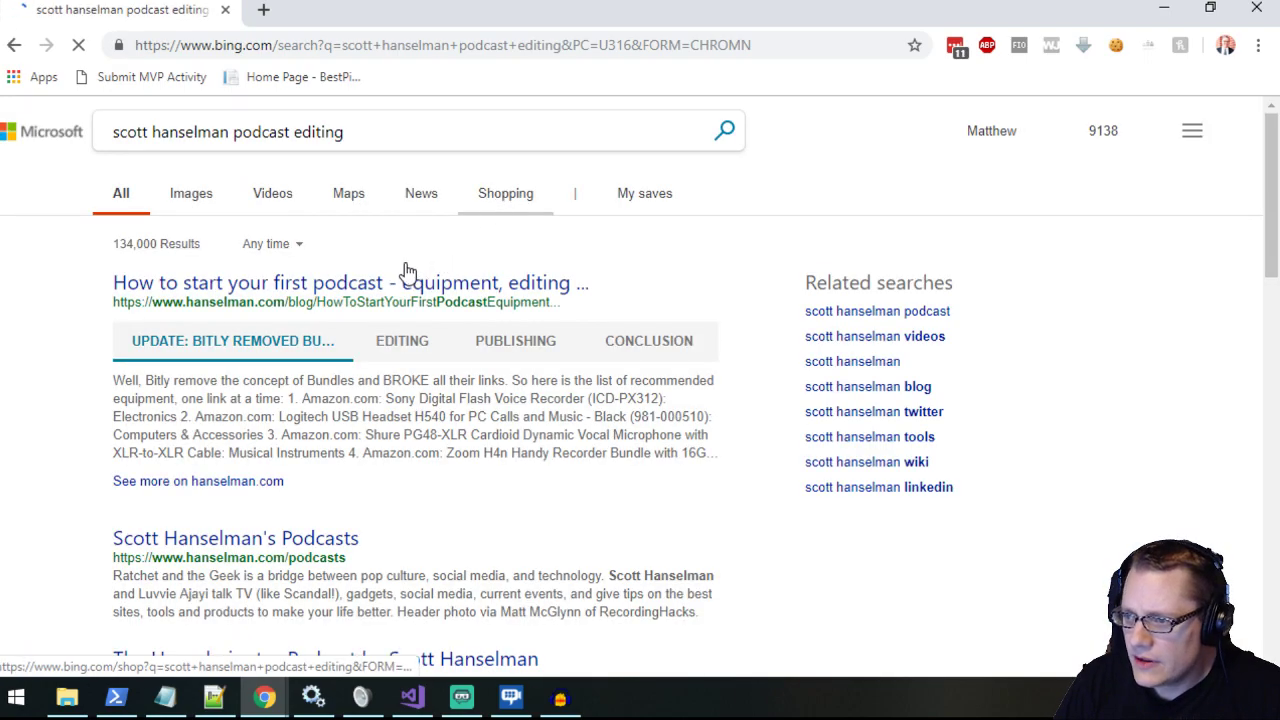
Open Hanselman's first-podcast blog post and scroll down through it.
left_click(378, 285)
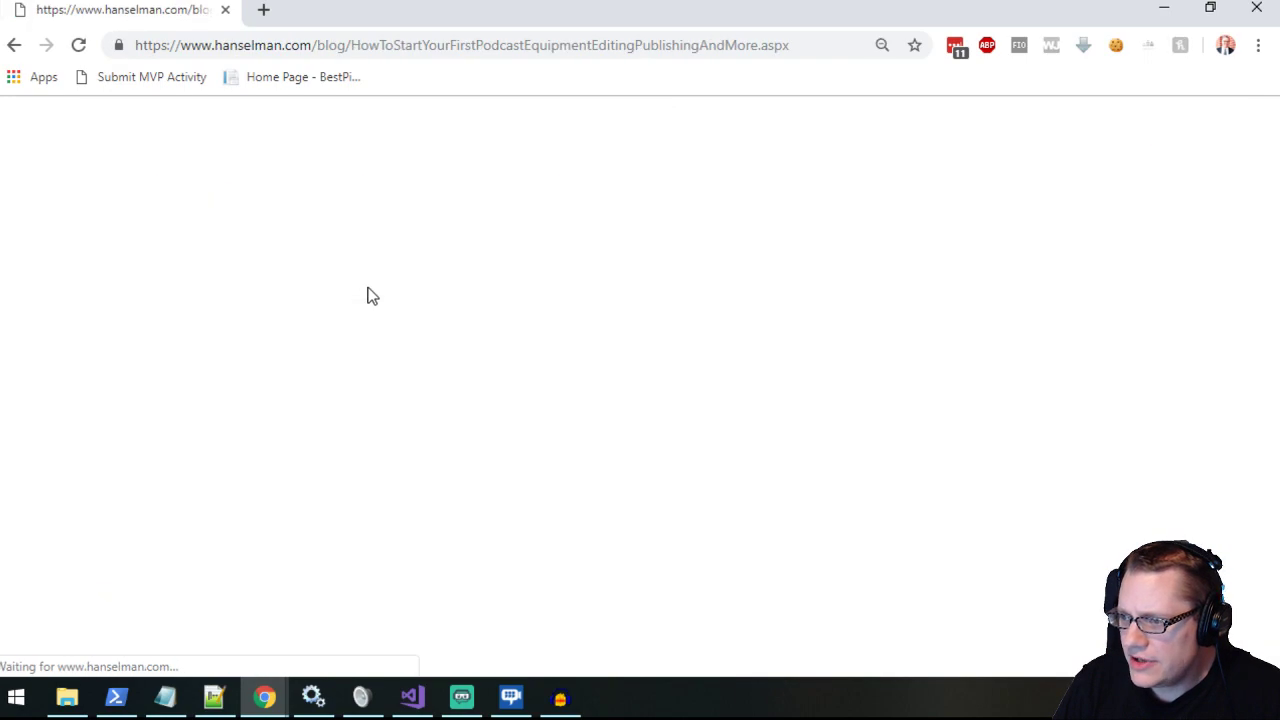
scroll(131, 400, "down", 2)
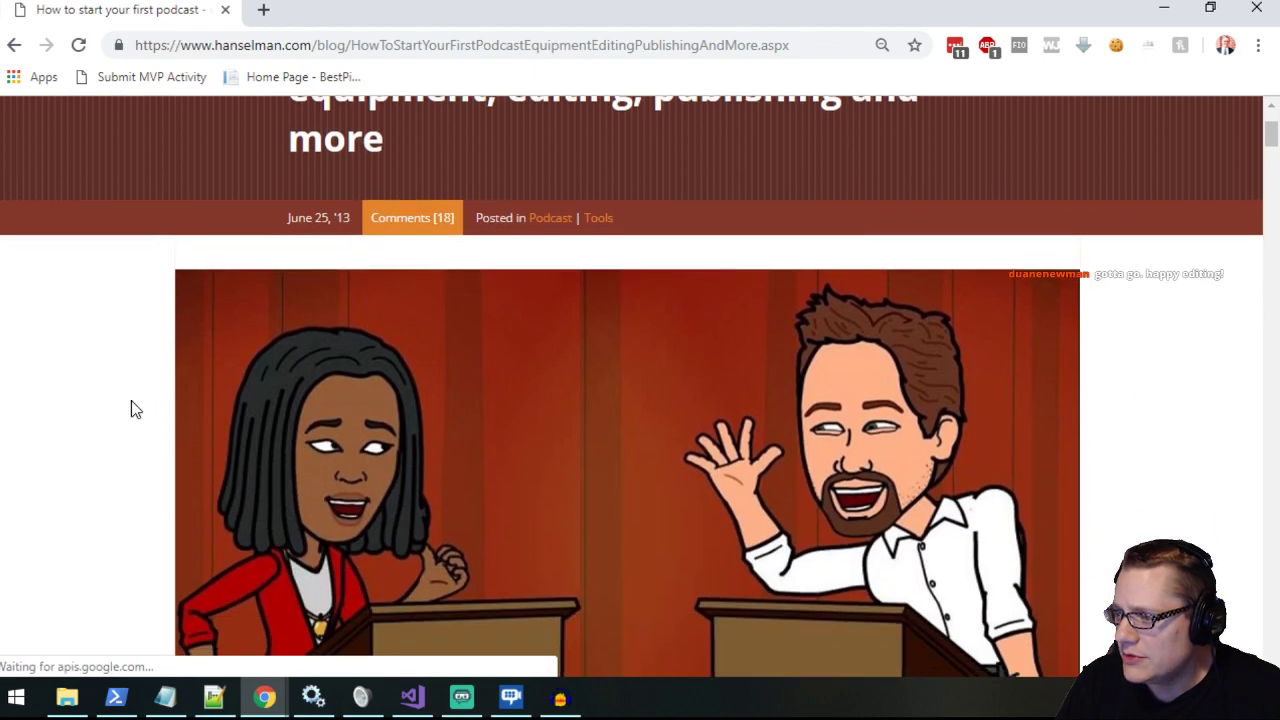
scroll(131, 400, "down", 10)
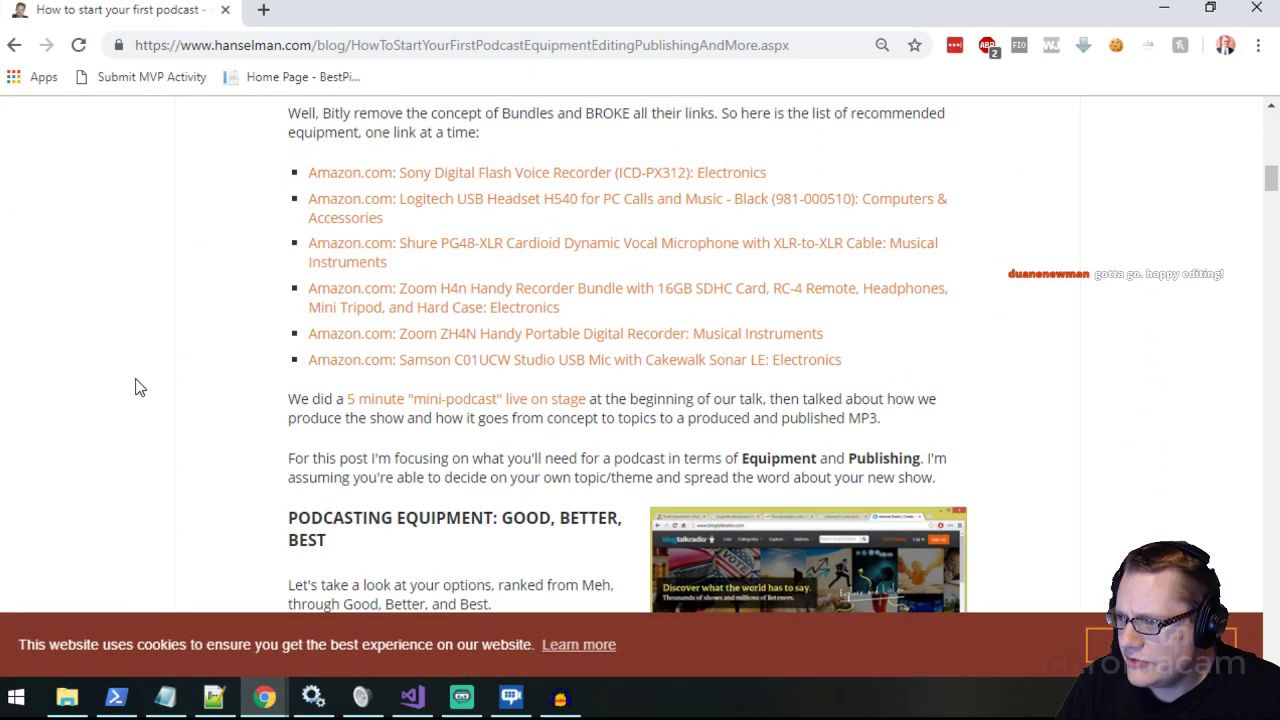
scroll(140, 387, "down", 10)
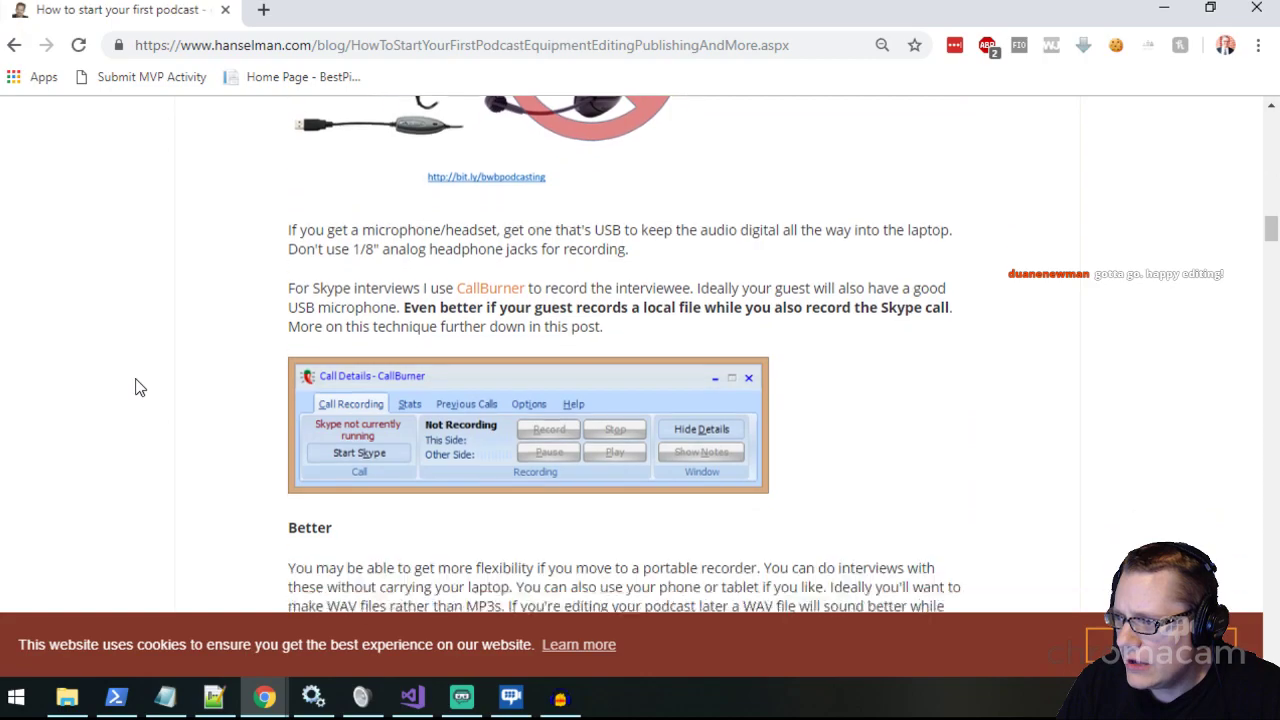
scroll(140, 387, "down", 2)
scroll(140, 387, "up", 3)
scroll(140, 388, "down", 6)
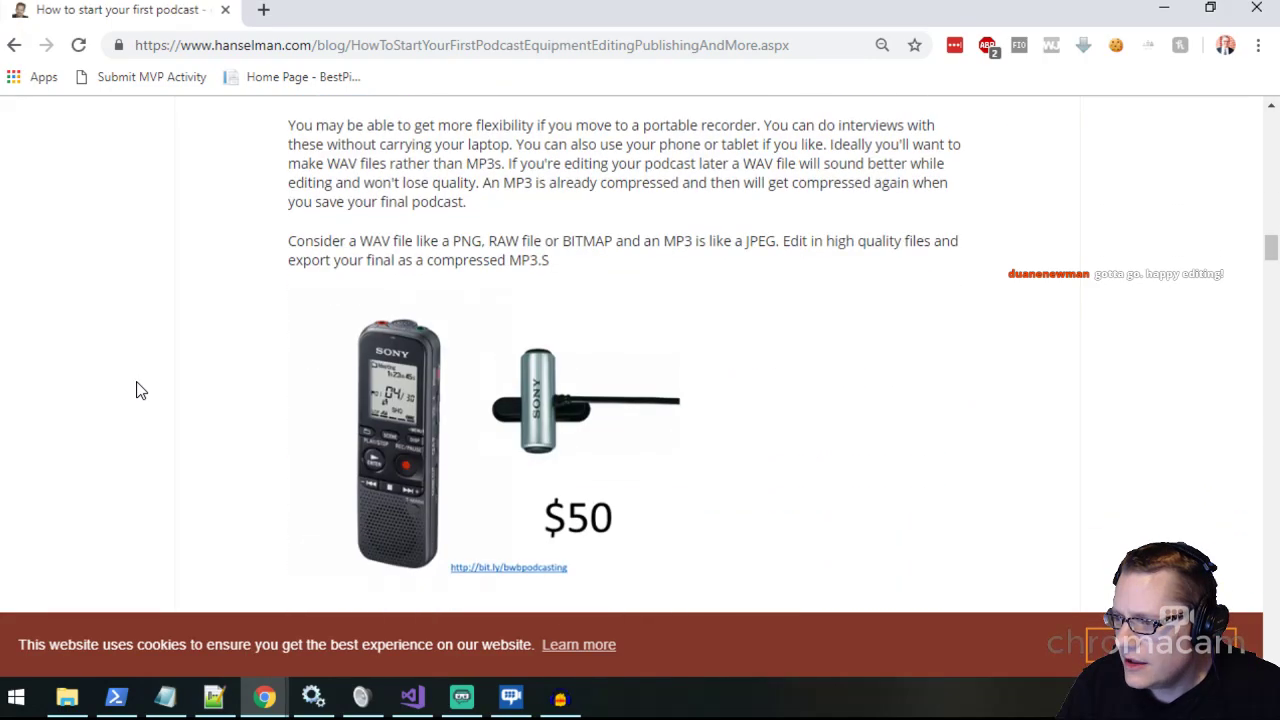
scroll(140, 390, "down", 12)
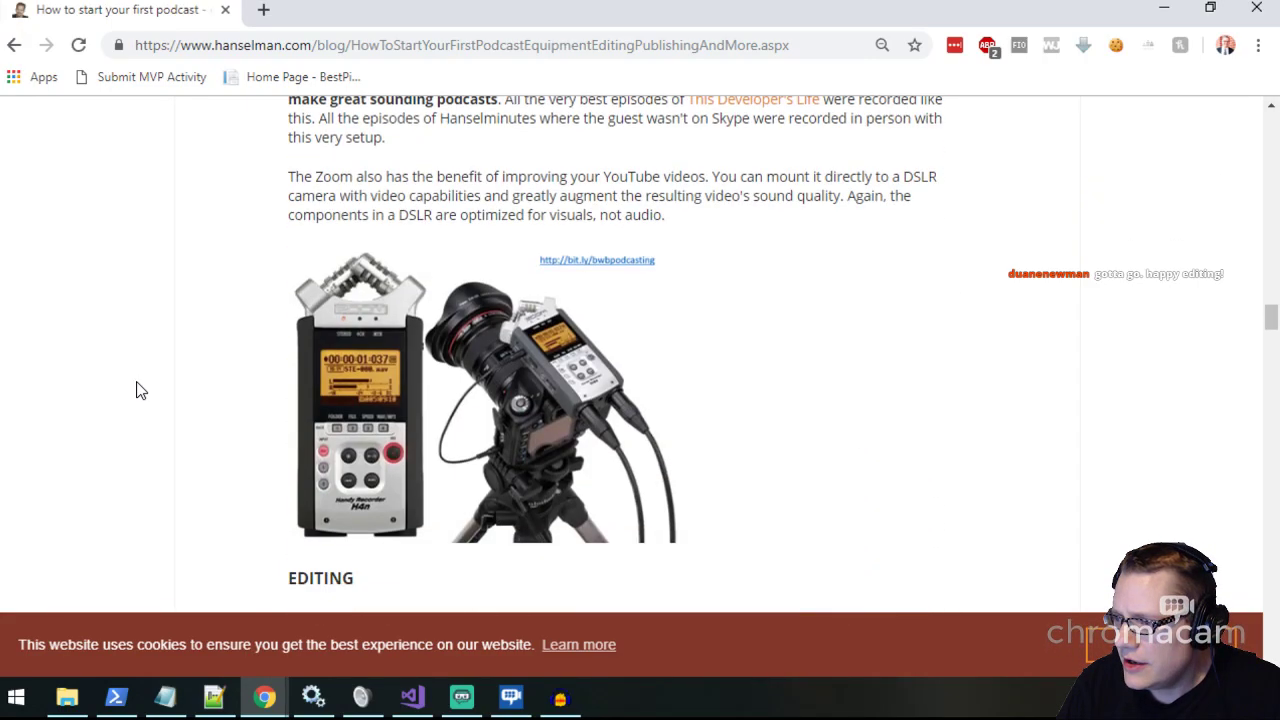
scroll(140, 390, "down", 6)
scroll(140, 390, "up", 2)
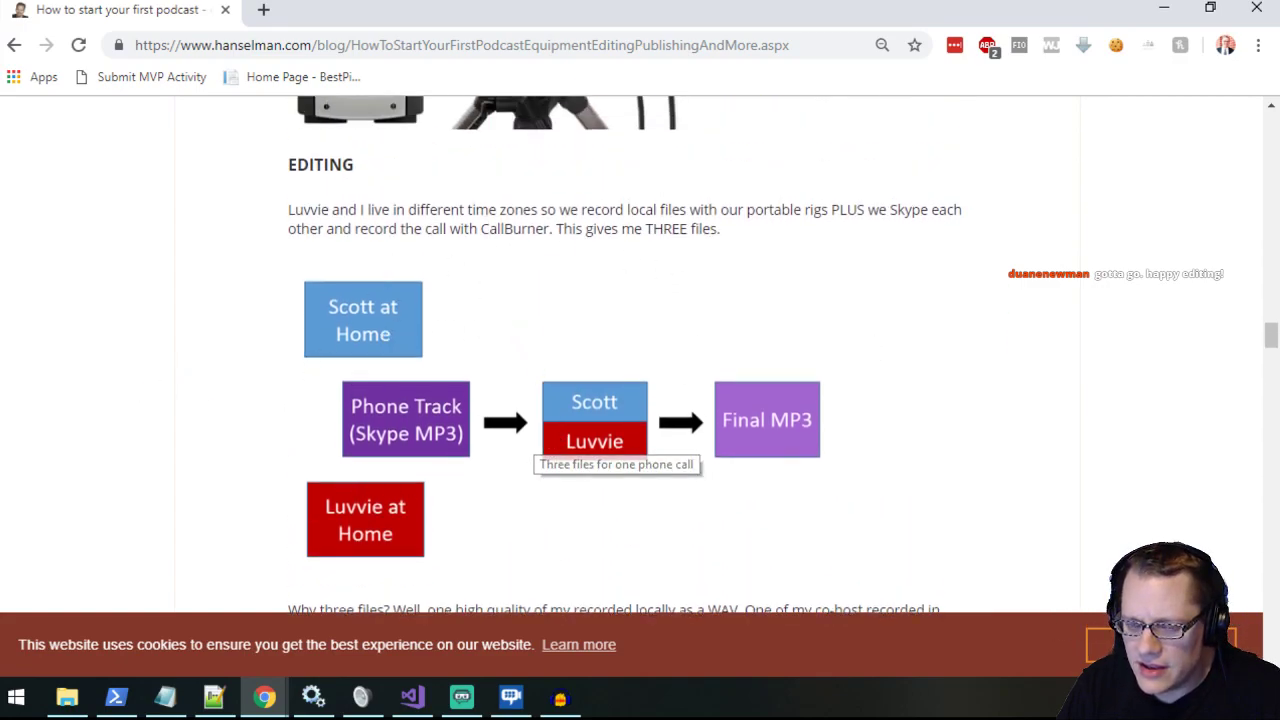
Switch windows and keep scrolling, ending with the Audacity project back in view.
key("alt+Tab")
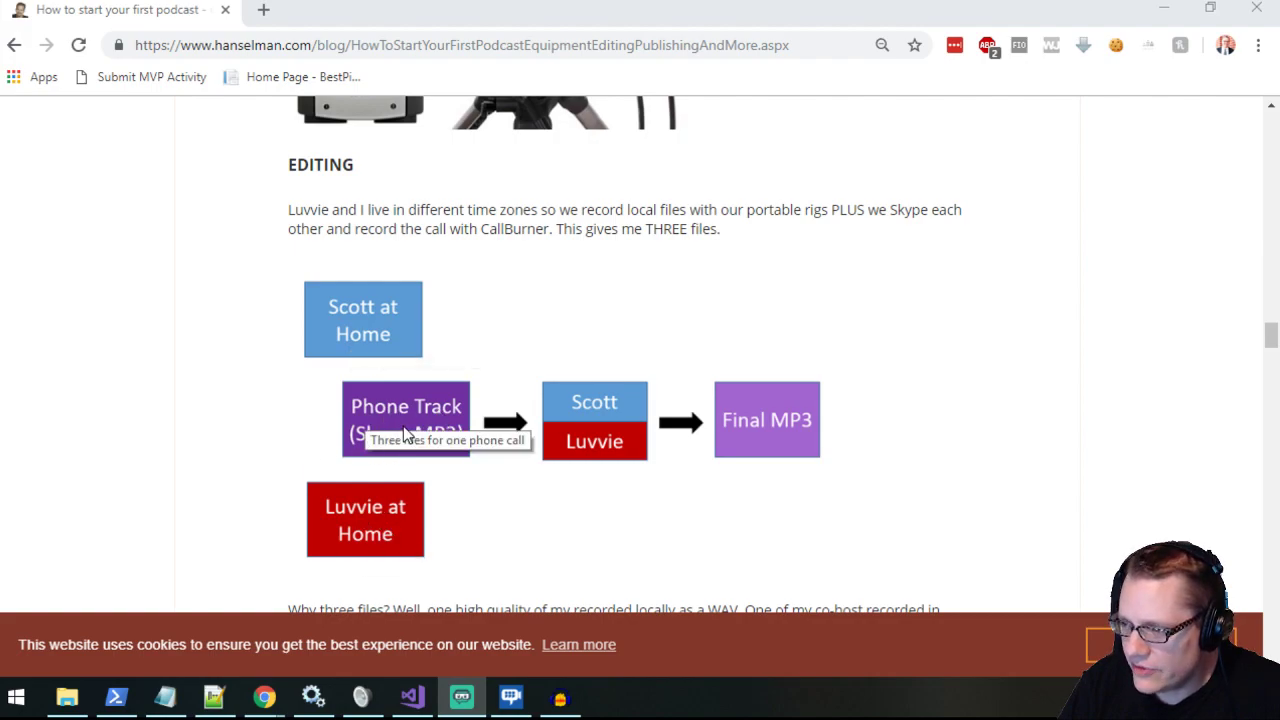
scroll(807, 420, "down", 7)
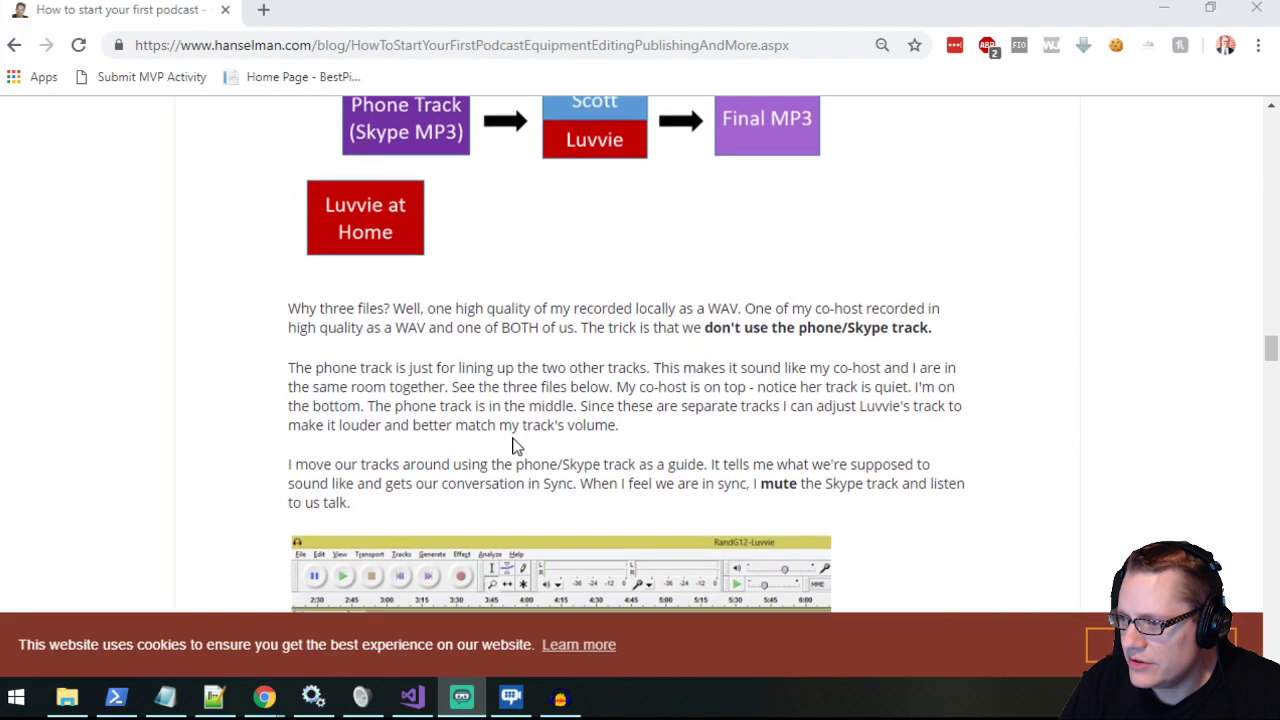
scroll(223, 426, "down", 5)
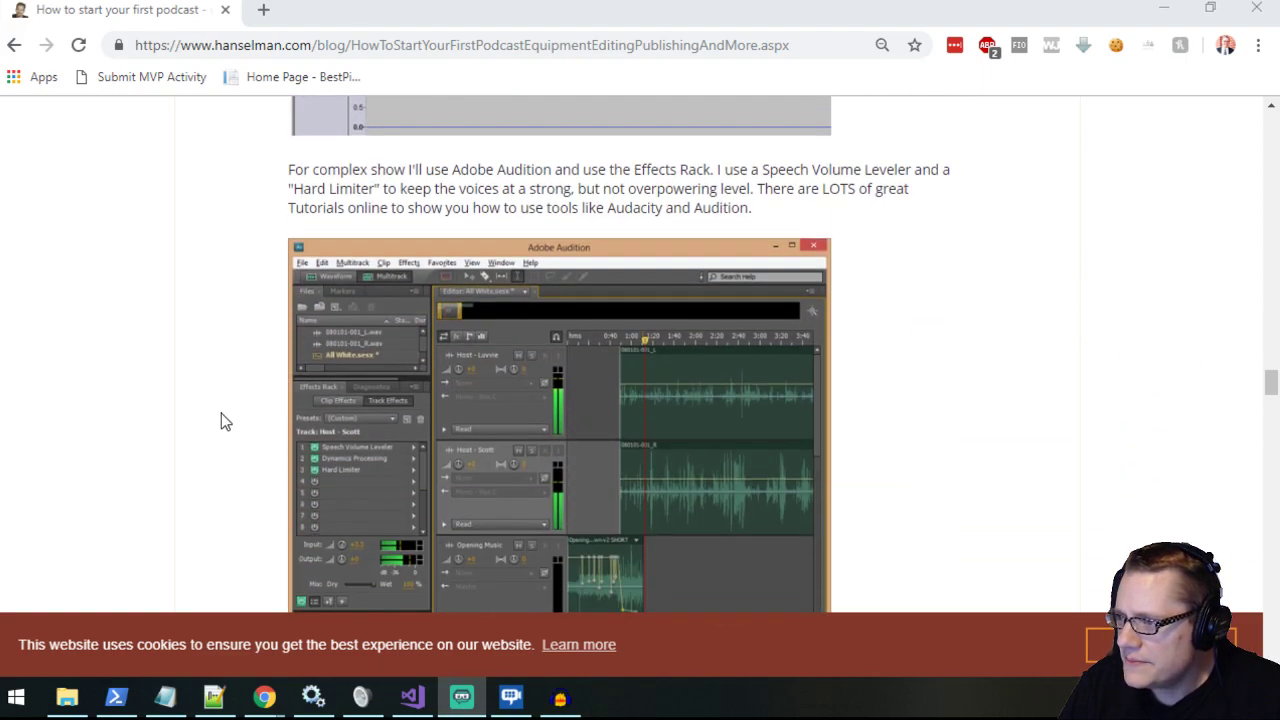
scroll(200, 360, "down", 8)
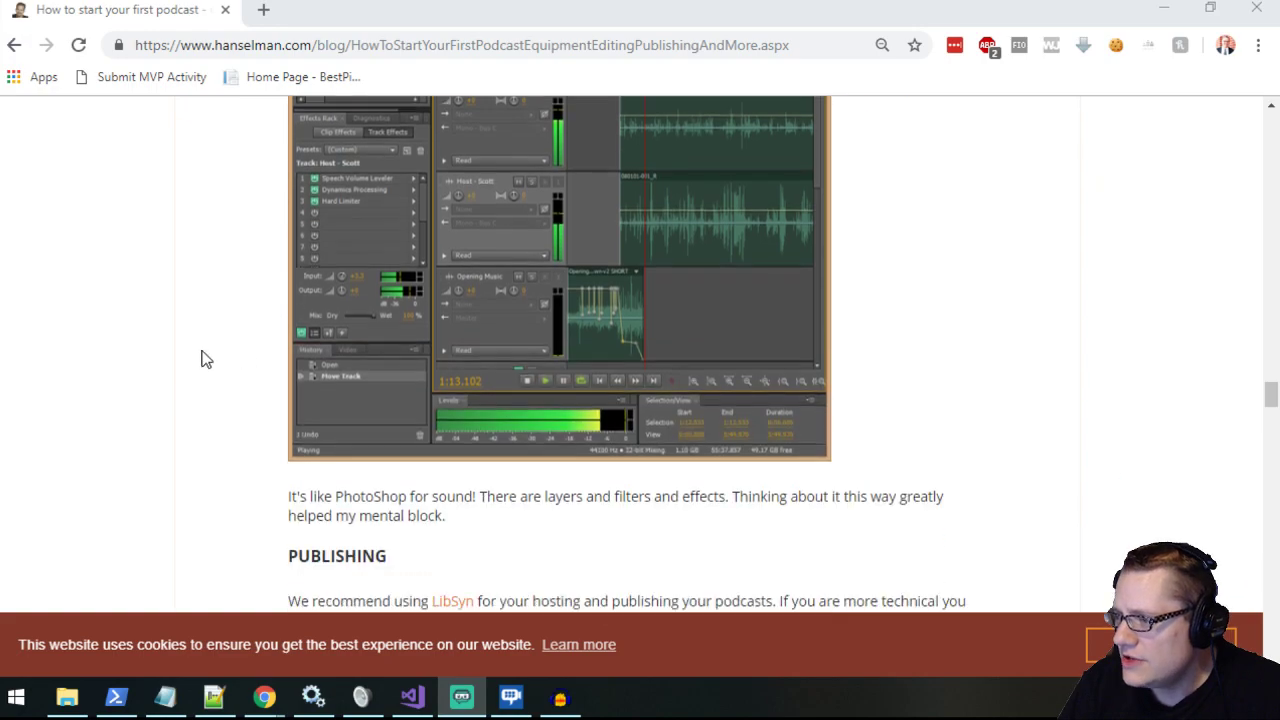
scroll(233, 399, "down", 10)
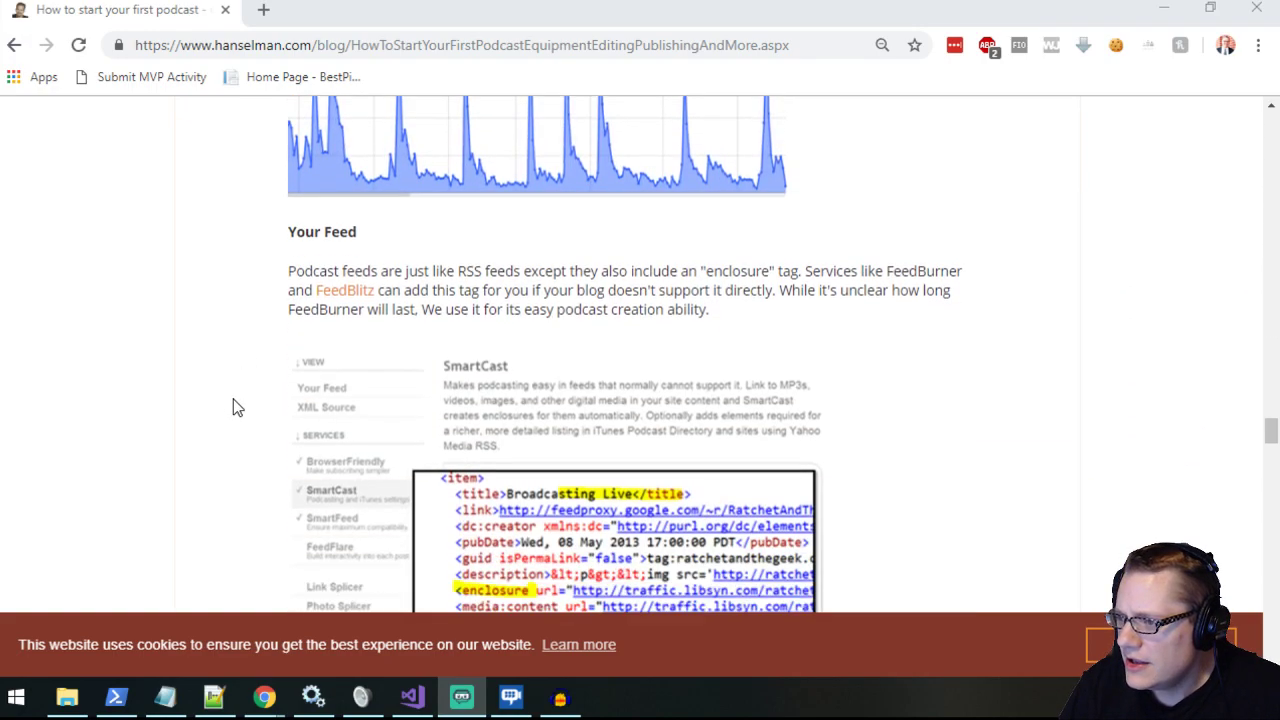
scroll(215, 427, "down", 3)
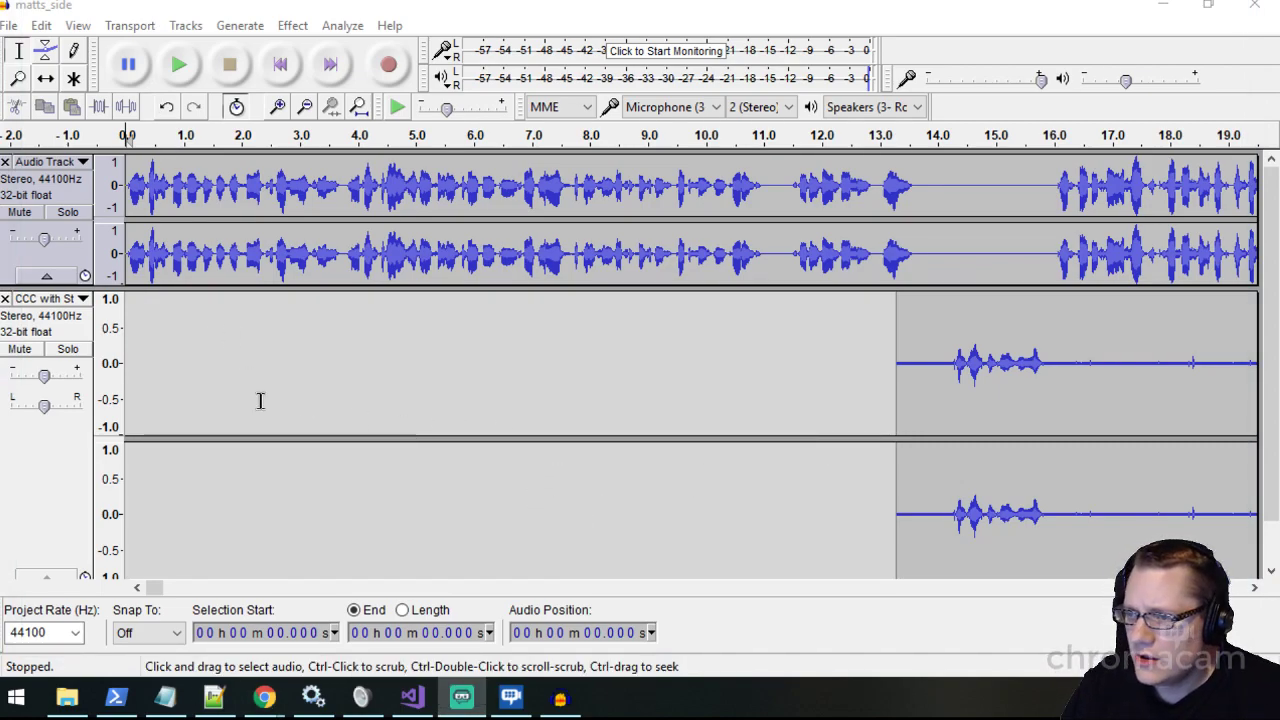
scroll(574, 457, "down", 1)
scroll(576, 459, "up", 1)
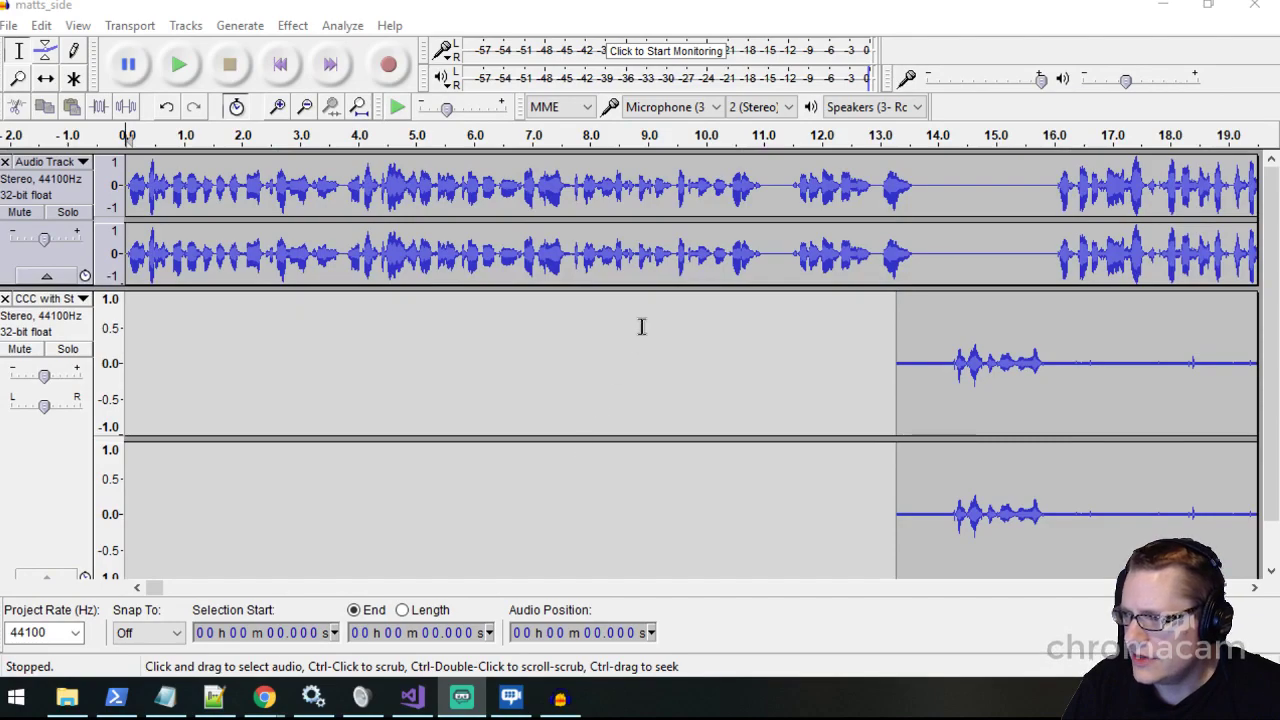